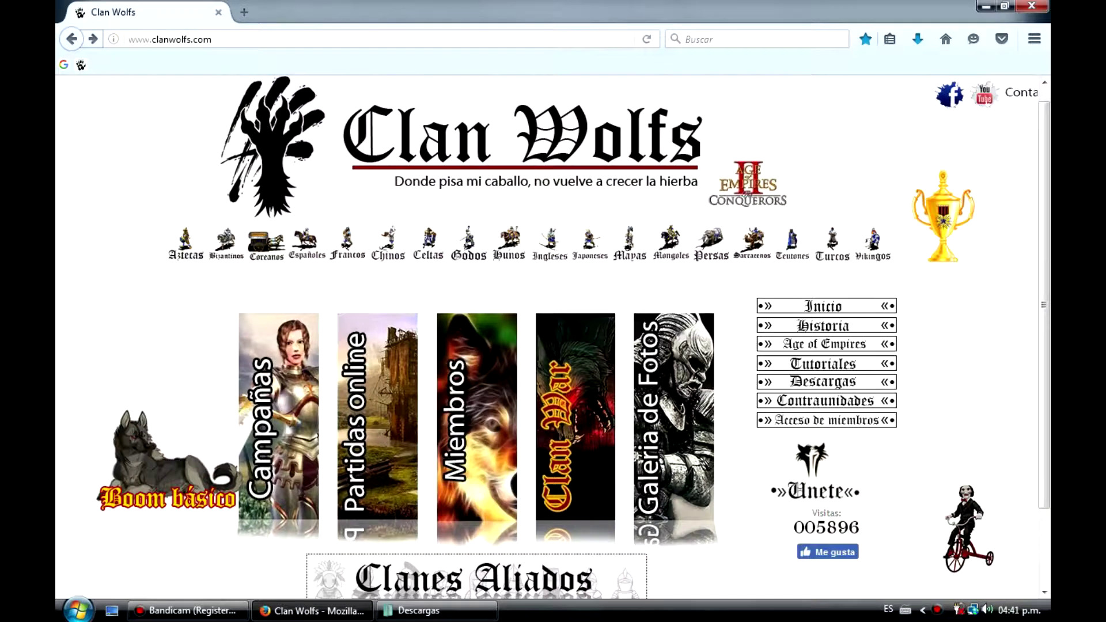
{"action": "key", "text": "ctrl+l"}
{"action": "key", "text": "Return"}
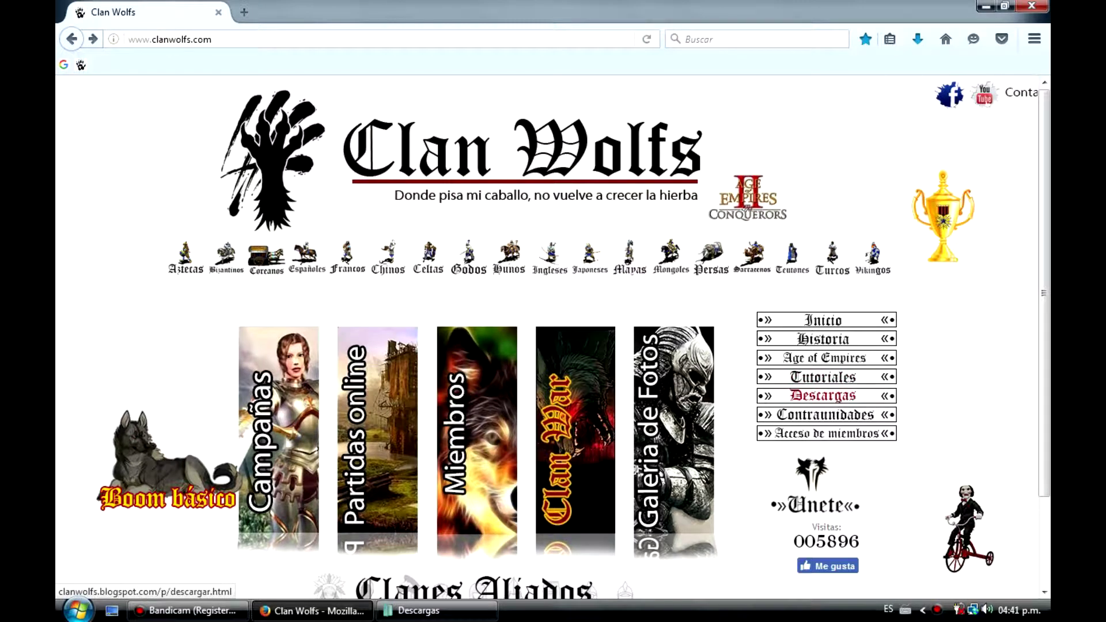
{"action": "left_click", "coordinate": [824, 396]}
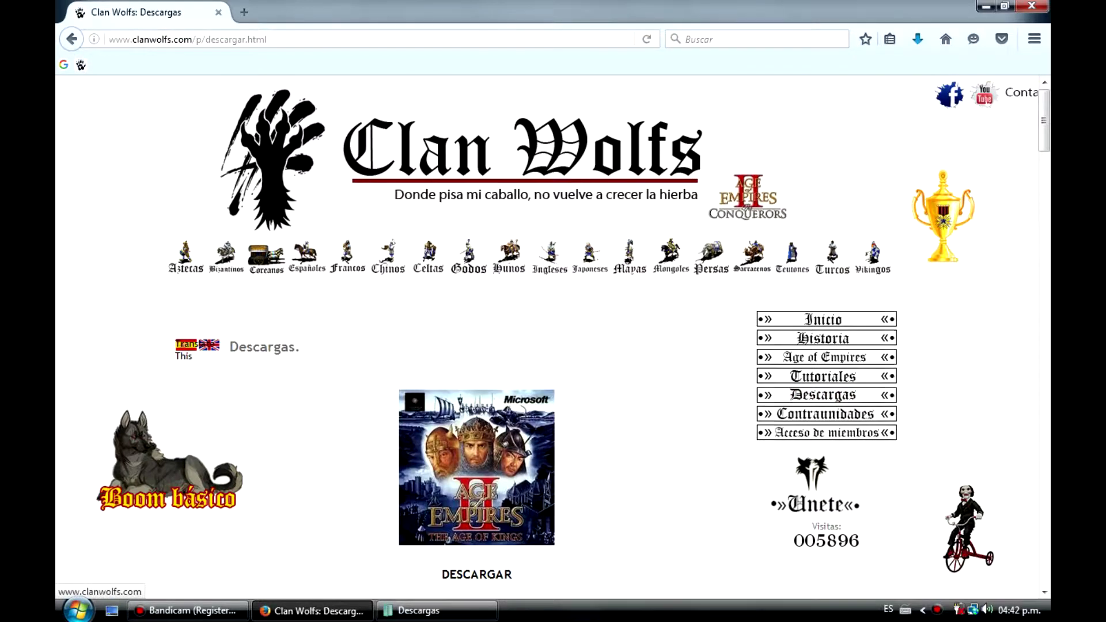
Step: Find the VERSIÓN PORTABLE 1.0c entry near the end of the Descargas page and follow its download link
{"action": "scroll", "coordinate": [476, 225], "scroll_direction": "down", "scroll_amount": 6}
{"action": "scroll", "coordinate": [477, 334], "scroll_direction": "down", "scroll_amount": 20}
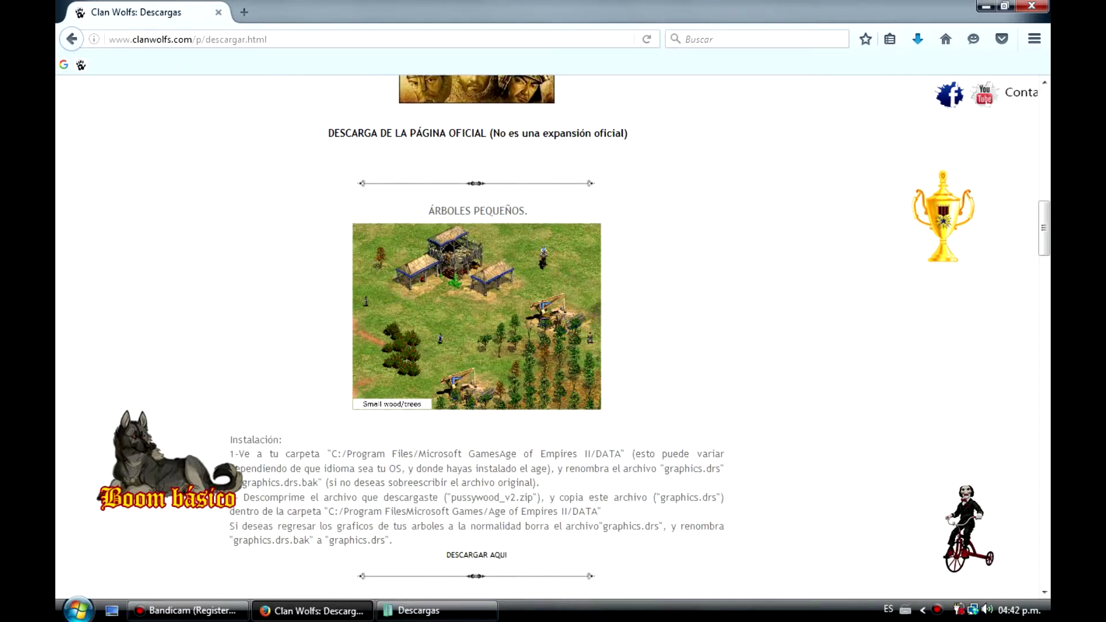
{"action": "scroll", "coordinate": [476, 334], "scroll_direction": "down", "scroll_amount": 5}
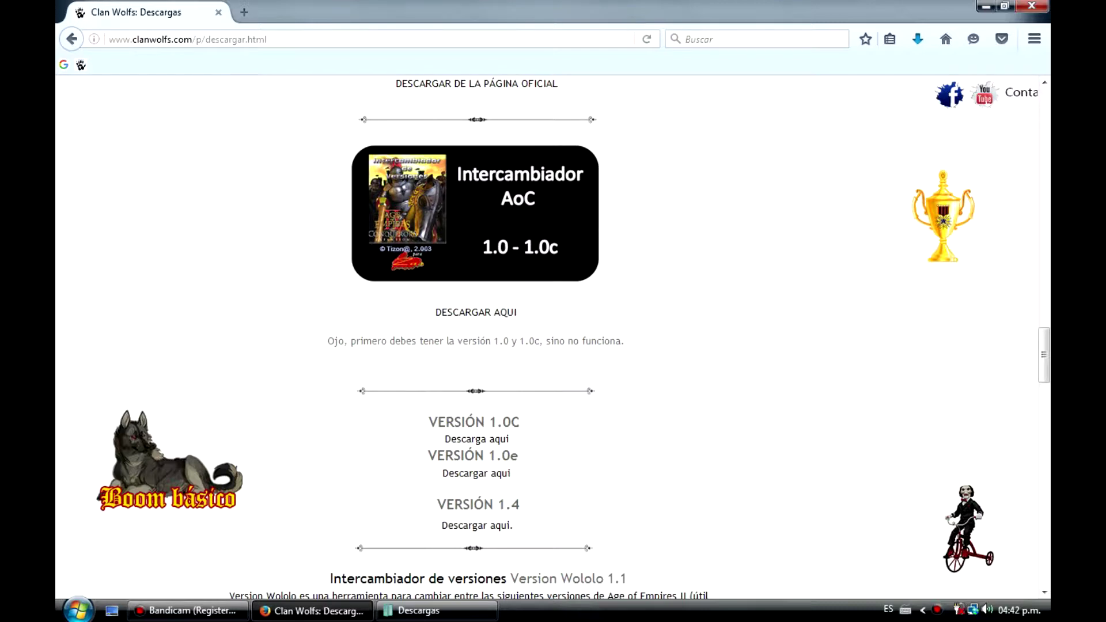
{"action": "scroll", "coordinate": [476, 334], "scroll_direction": "down", "scroll_amount": 5}
{"action": "scroll", "coordinate": [477, 334], "scroll_direction": "down", "scroll_amount": 11}
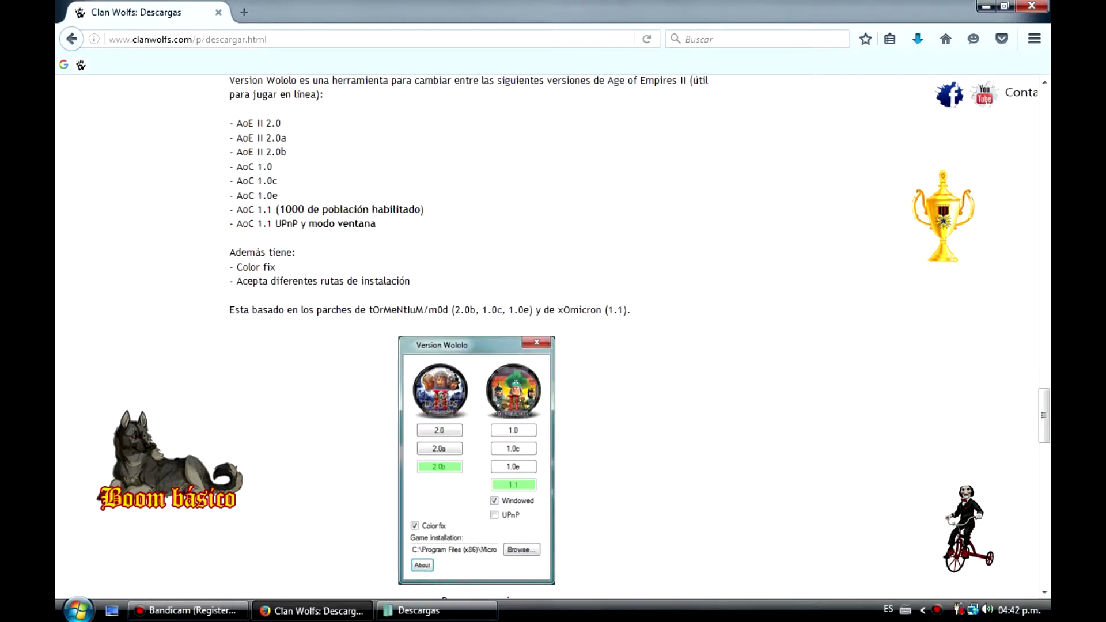
{"action": "scroll", "coordinate": [476, 334], "scroll_direction": "down", "scroll_amount": 8}
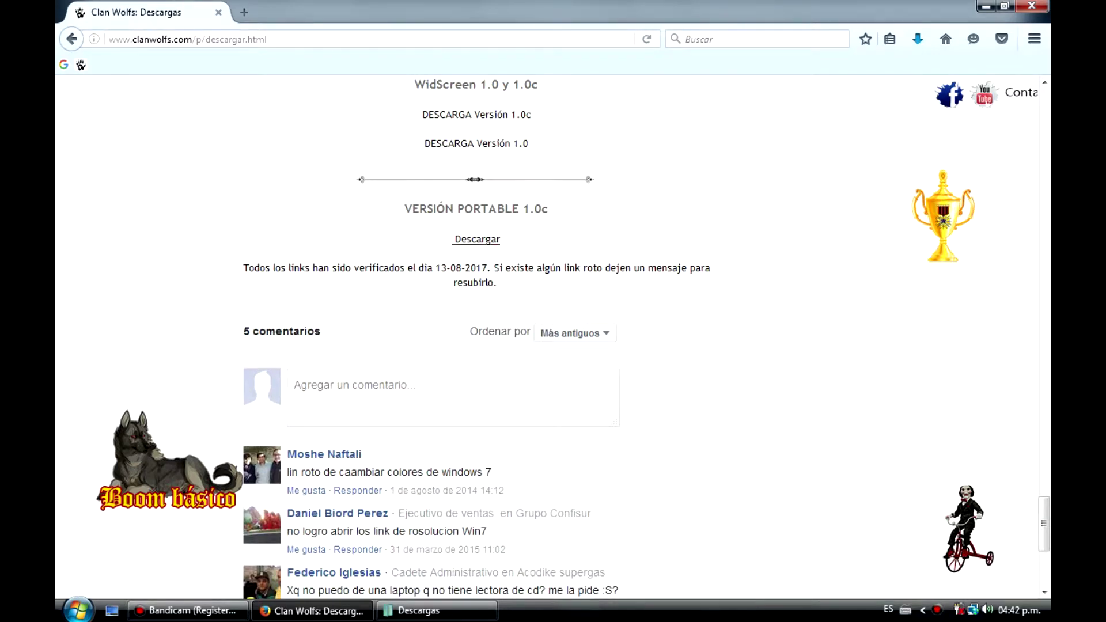
{"action": "left_click", "coordinate": [477, 239]}
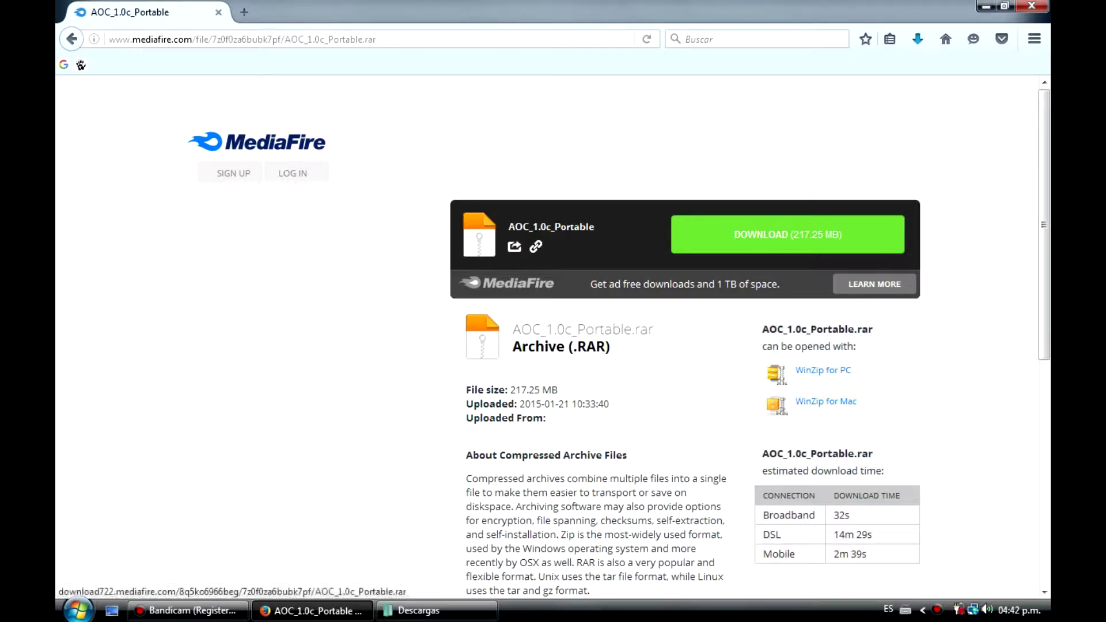
Step: Request the AOC_1.0c_Portable.rar download from the MediaFire page and respond to the prompt for handling the file
{"action": "left_click", "coordinate": [787, 234]}
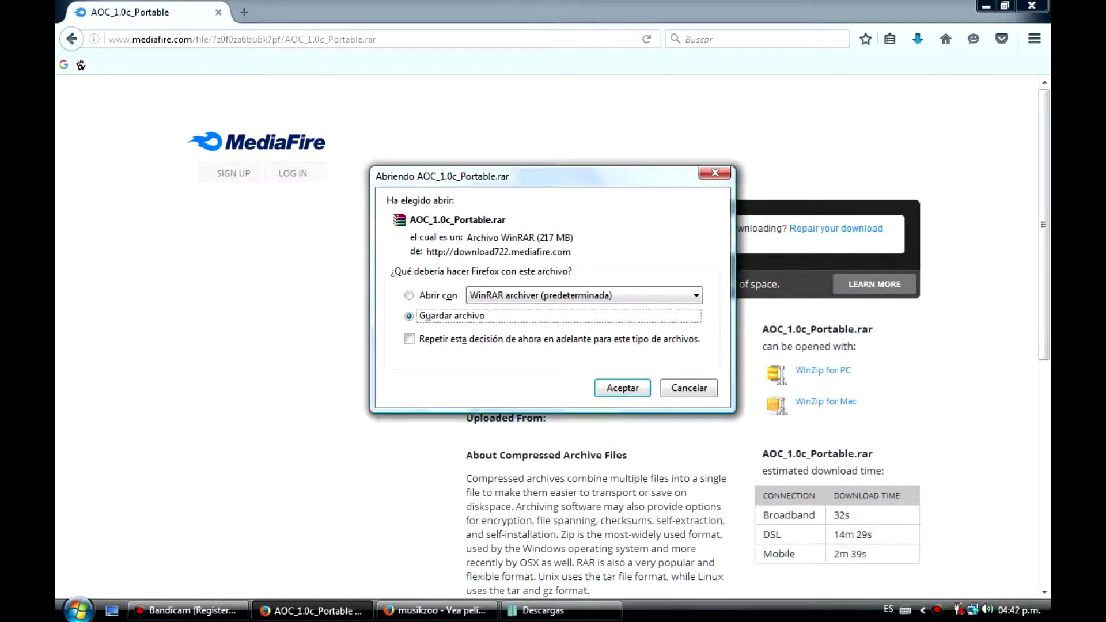
{"action": "left_click_drag", "start_coordinate": [535, 237], "coordinate": [467, 238]}
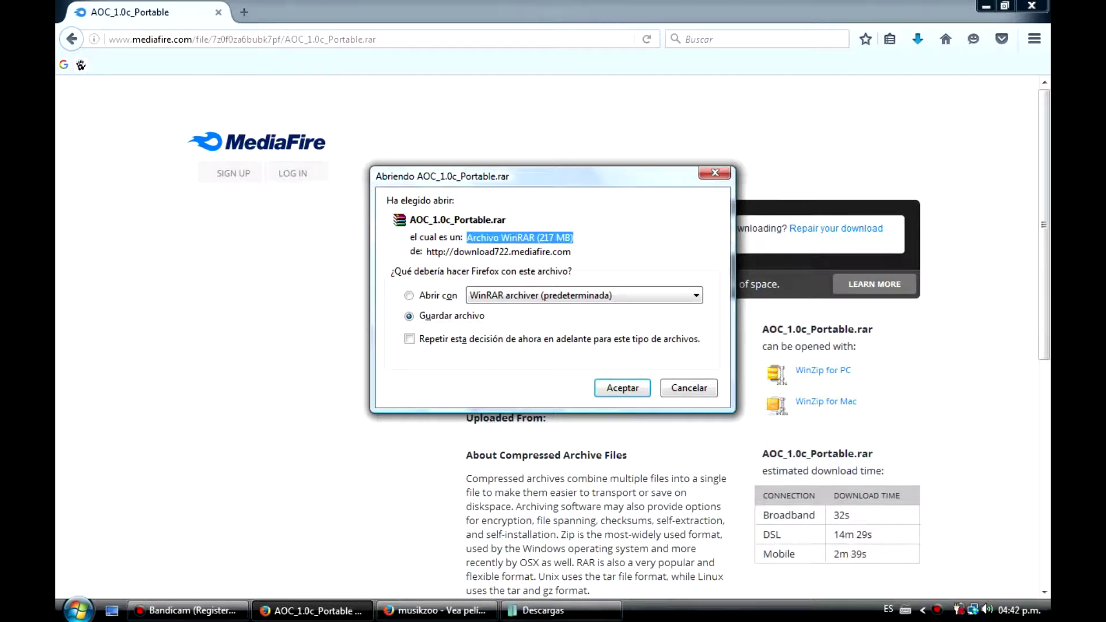
{"action": "left_click", "coordinate": [554, 237]}
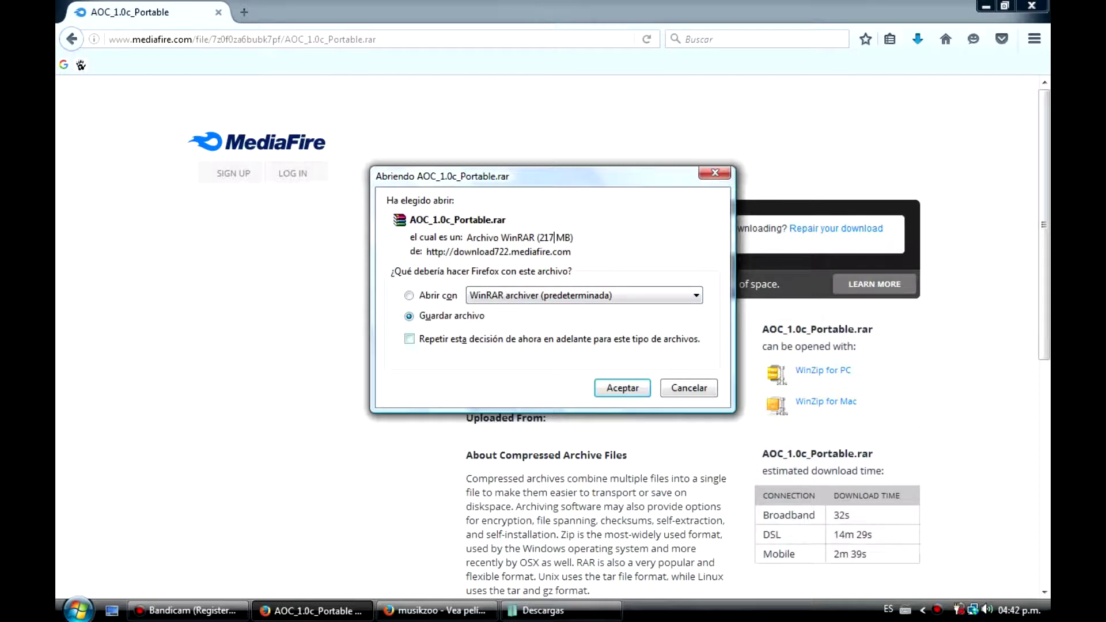
{"action": "key", "text": "Return"}
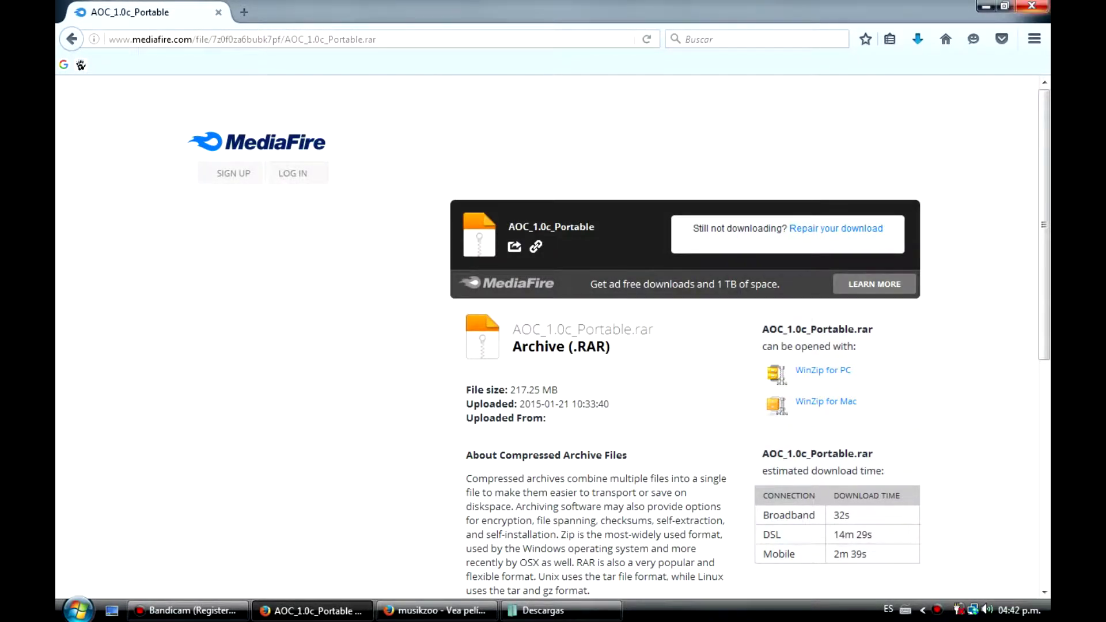
Step: Close the MediaFire browser window and the musikzoo pop-up, and bring up the Descargas folder
{"action": "left_click", "coordinate": [1032, 5]}
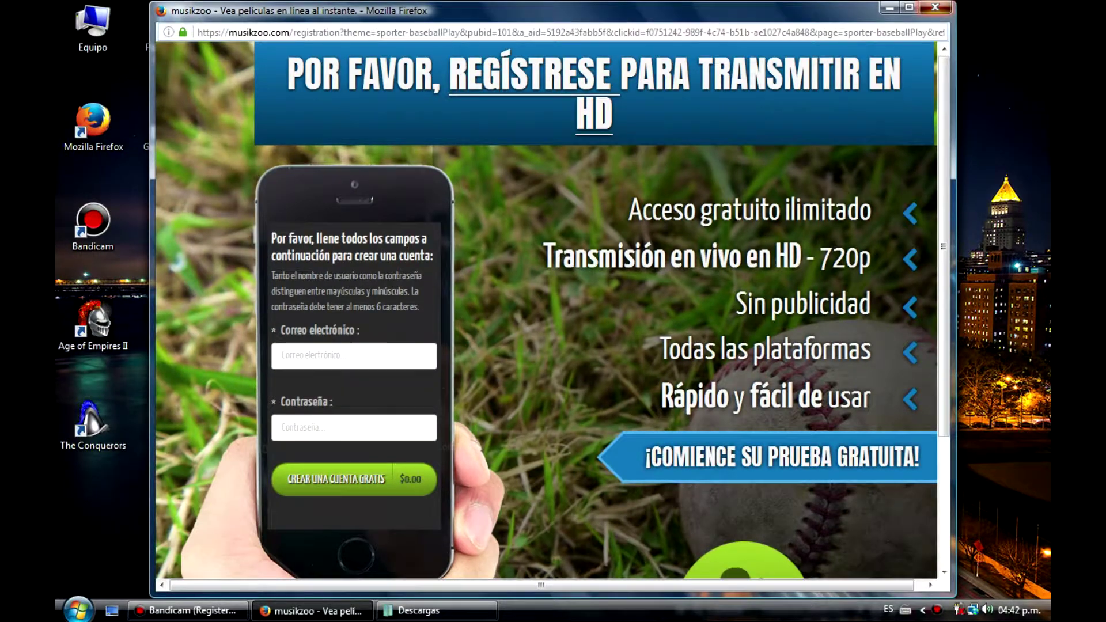
{"action": "left_click", "coordinate": [935, 6]}
{"action": "left_click", "coordinate": [311, 611]}
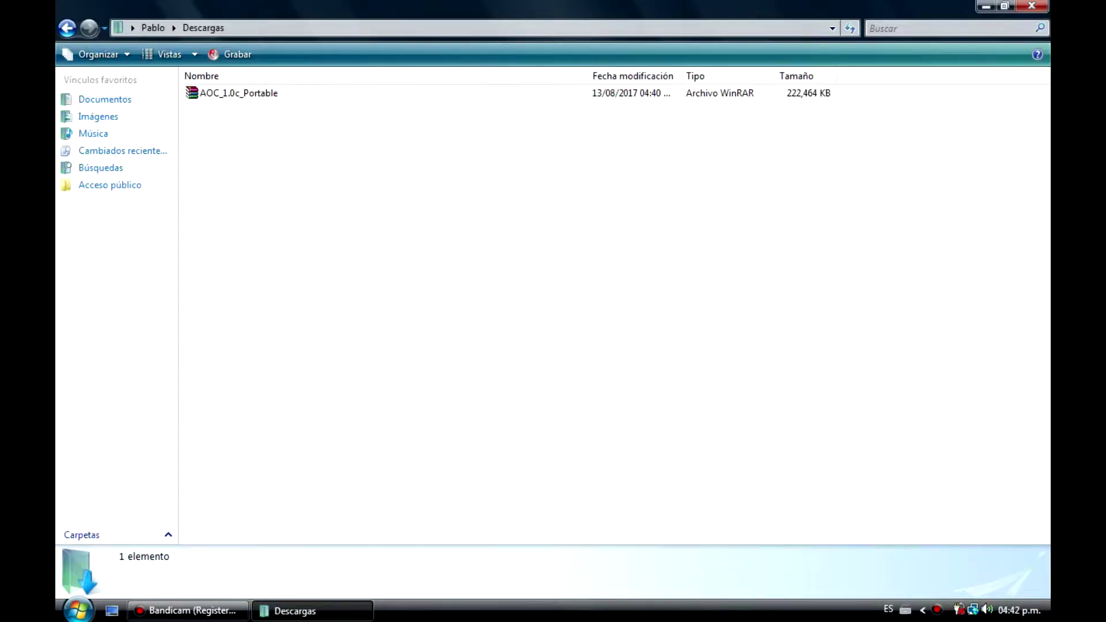
Step: Open the AOC_1.0c_Portable archive from the Descargas folder and extract its AOC_1.0c folder to the desktop
{"action": "left_click", "coordinate": [1005, 5]}
{"action": "left_click_drag", "start_coordinate": [576, 63], "coordinate": [759, 64]}
{"action": "left_click", "coordinate": [606, 154]}
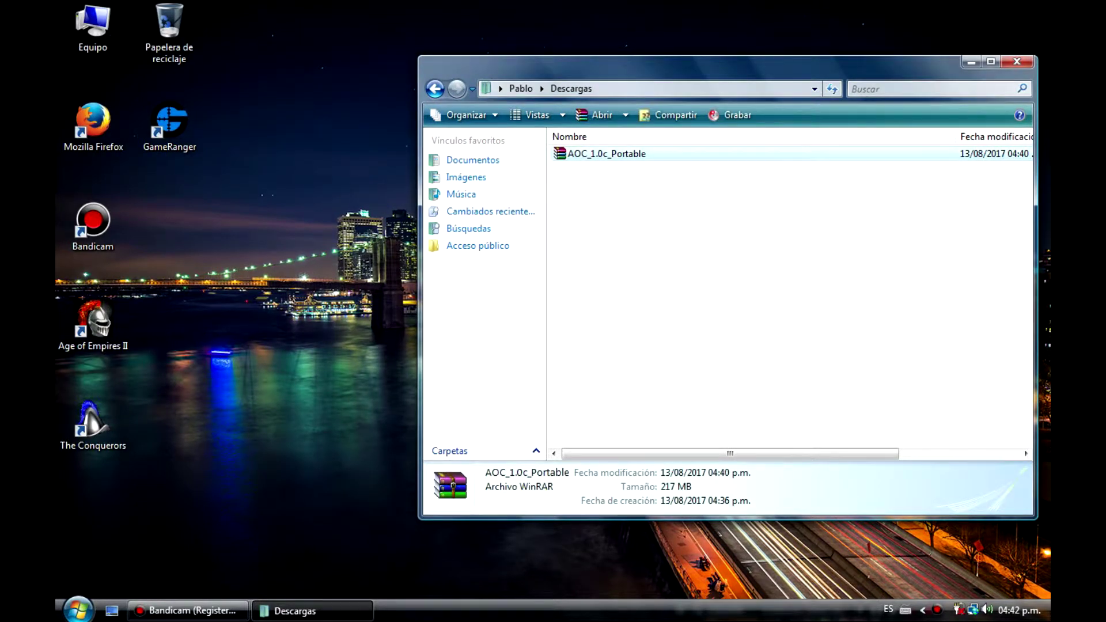
{"action": "left_click", "coordinate": [251, 37]}
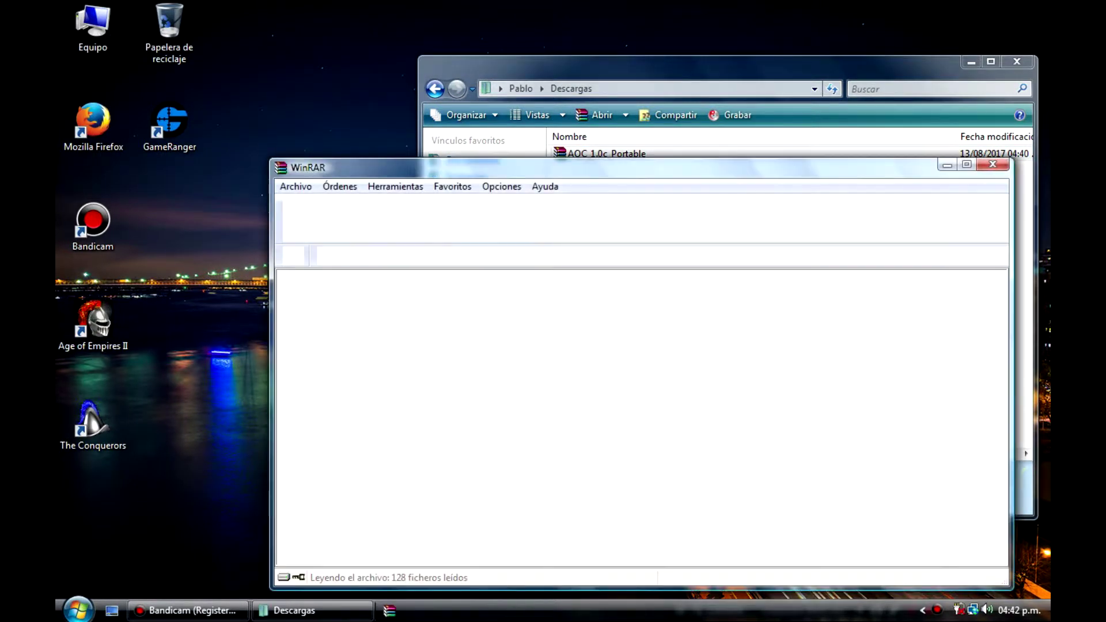
{"action": "left_click", "coordinate": [314, 311]}
{"action": "key", "text": "alt+w"}
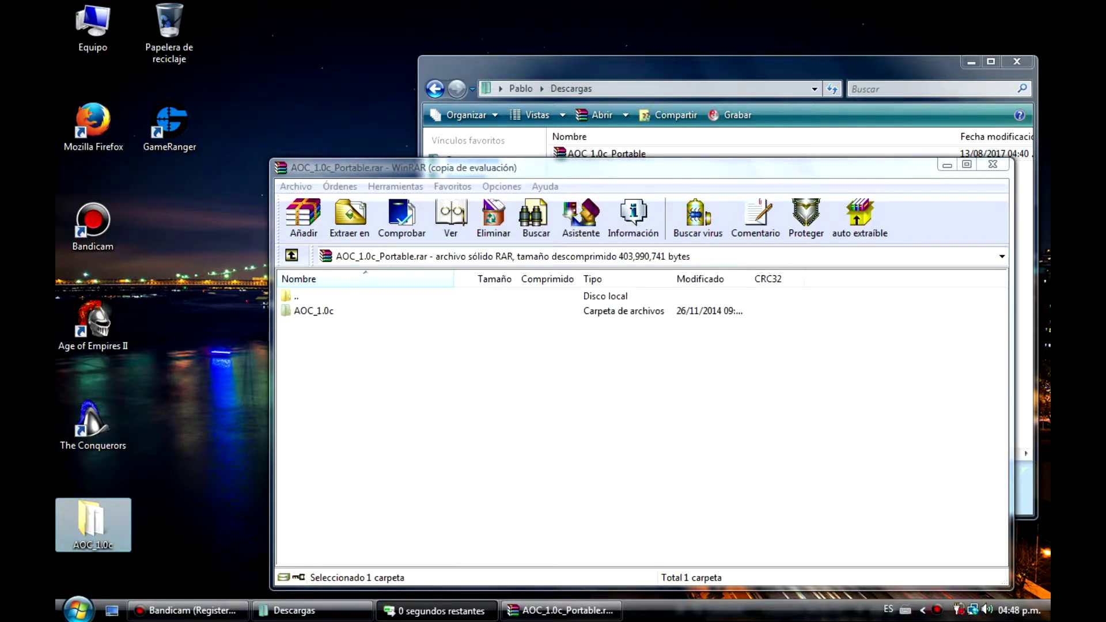
Step: Close the WinRAR and Descargas windows, and move the extracted AOC_1.0c folder beside the recycle bin on the desktop
{"action": "left_click", "coordinate": [993, 164]}
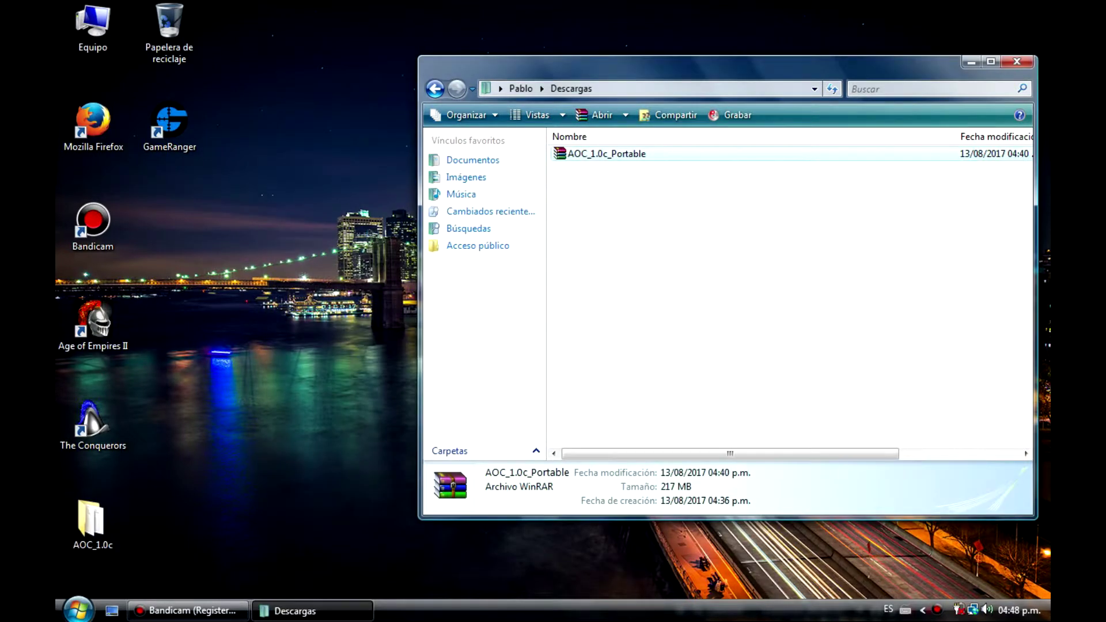
{"action": "left_click", "coordinate": [1017, 61]}
{"action": "left_click_drag", "start_coordinate": [90, 518], "coordinate": [322, 26]}
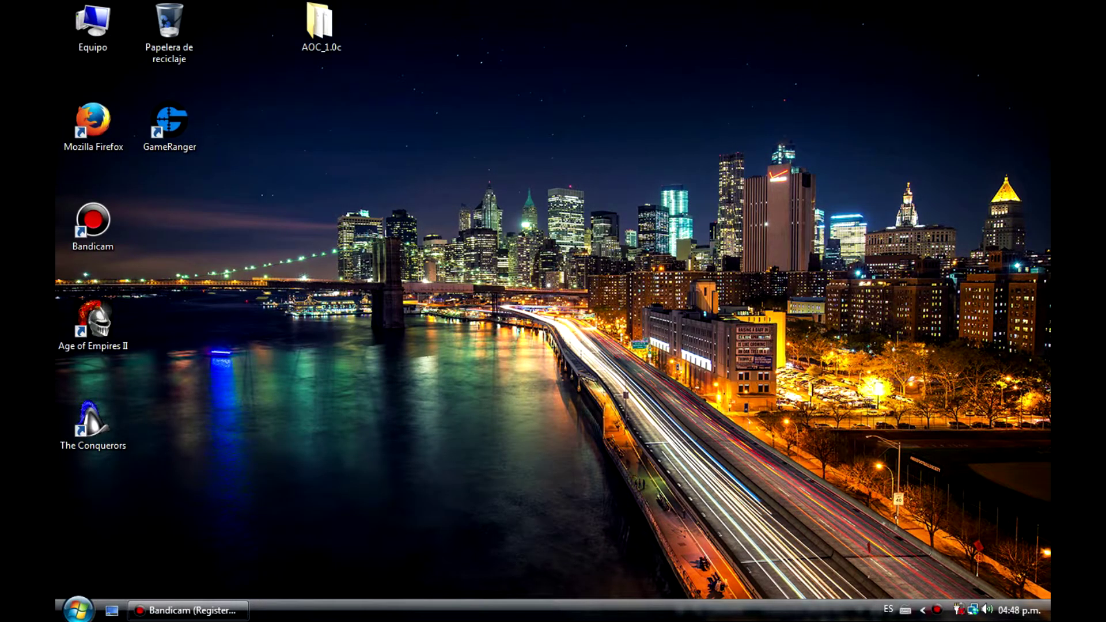
Step: Open the AOC_1.0c folder from the desktop, maximize its window and look through the game files
{"action": "double_click", "coordinate": [320, 23]}
{"action": "left_click_drag", "start_coordinate": [438, 109], "coordinate": [471, 4]}
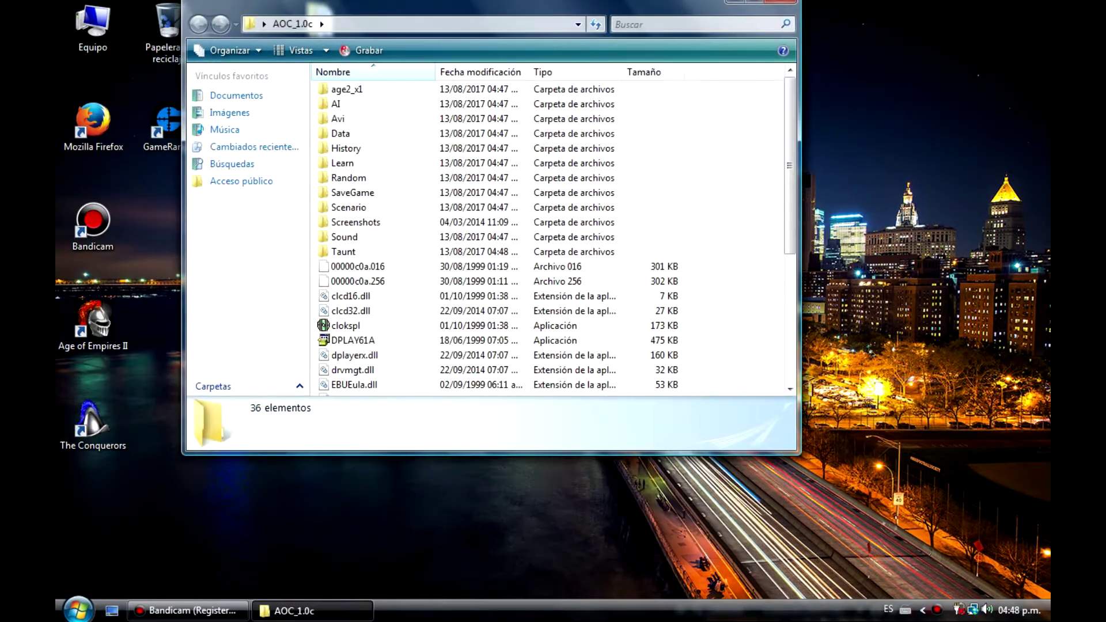
{"action": "left_click", "coordinate": [754, 2]}
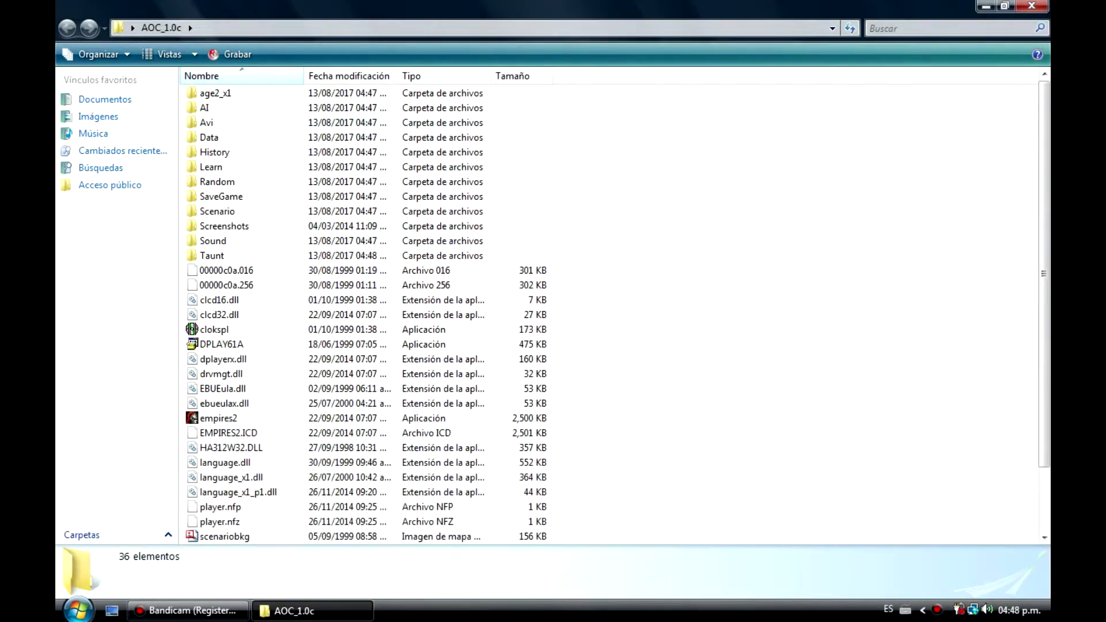
{"action": "scroll", "coordinate": [611, 315], "scroll_direction": "down", "scroll_amount": 2}
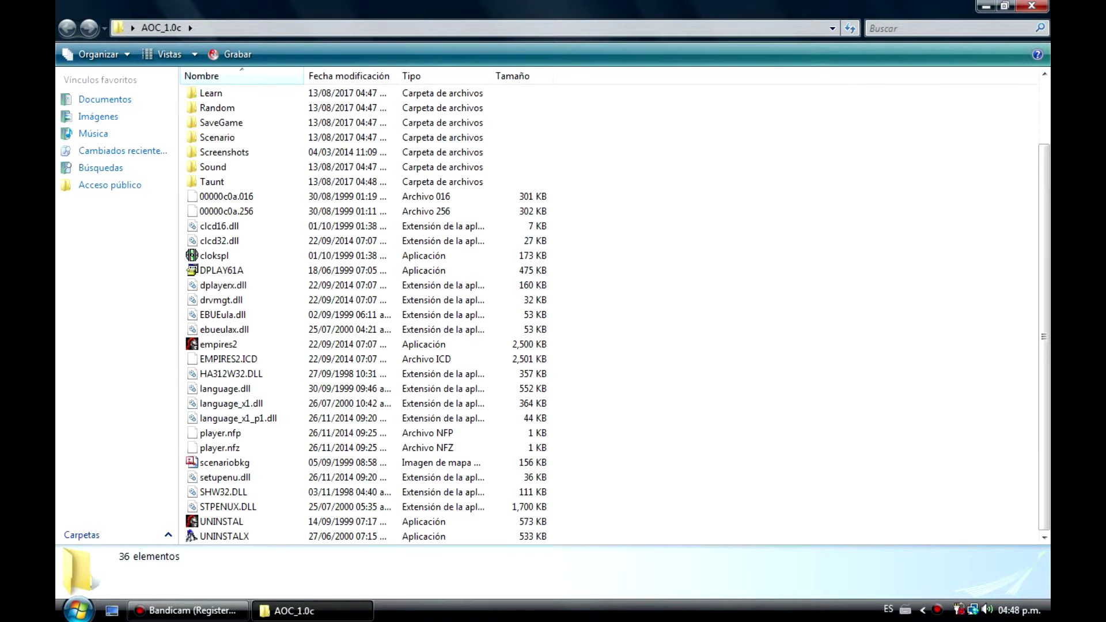
{"action": "scroll", "coordinate": [611, 311], "scroll_direction": "up", "scroll_amount": 2}
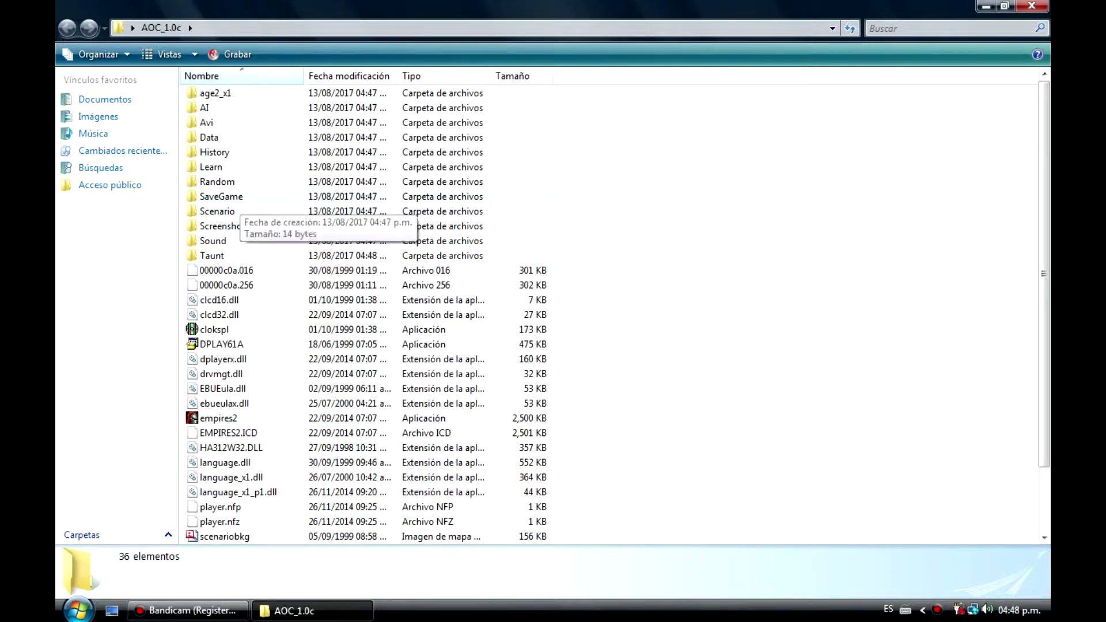
Step: Create a new folder named Multi inside the SaveGame folder
{"action": "double_click", "coordinate": [222, 196]}
{"action": "right_click", "coordinate": [238, 165]}
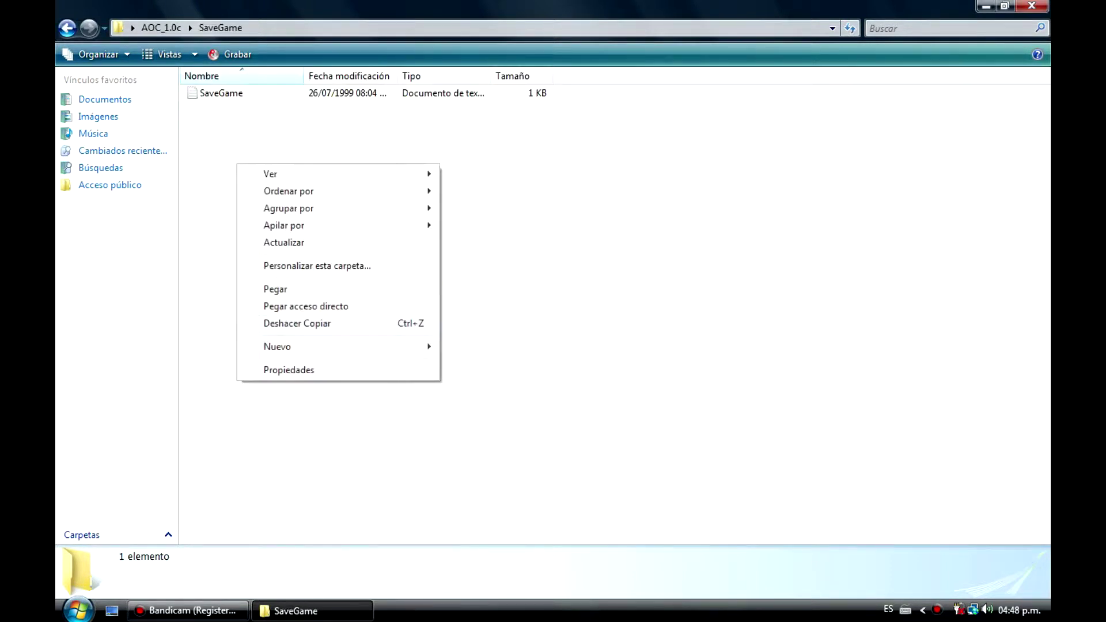
{"action": "mouse_move", "coordinate": [277, 346]}
{"action": "left_click", "coordinate": [478, 346]}
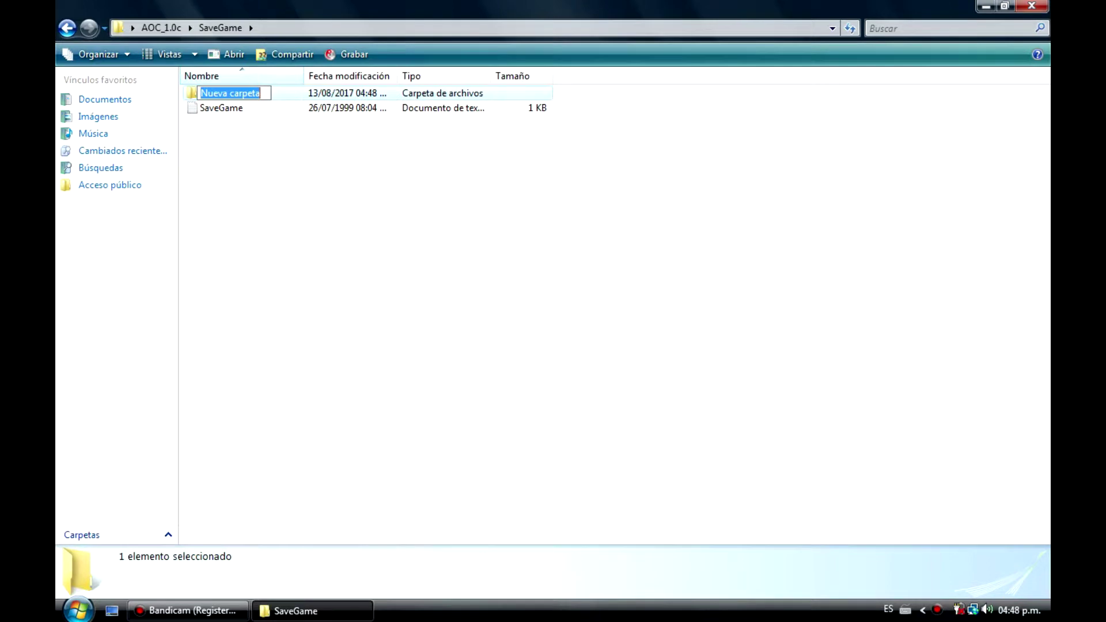
{"action": "type", "text": "Mult"}
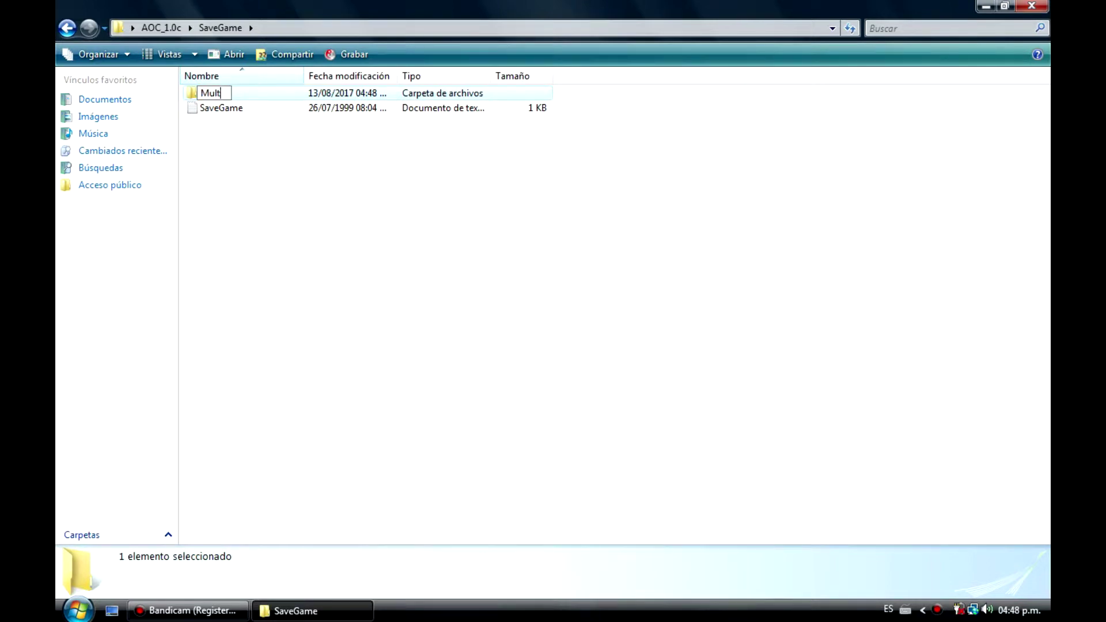
{"action": "type", "text": "i"}
{"action": "key", "text": "Return"}
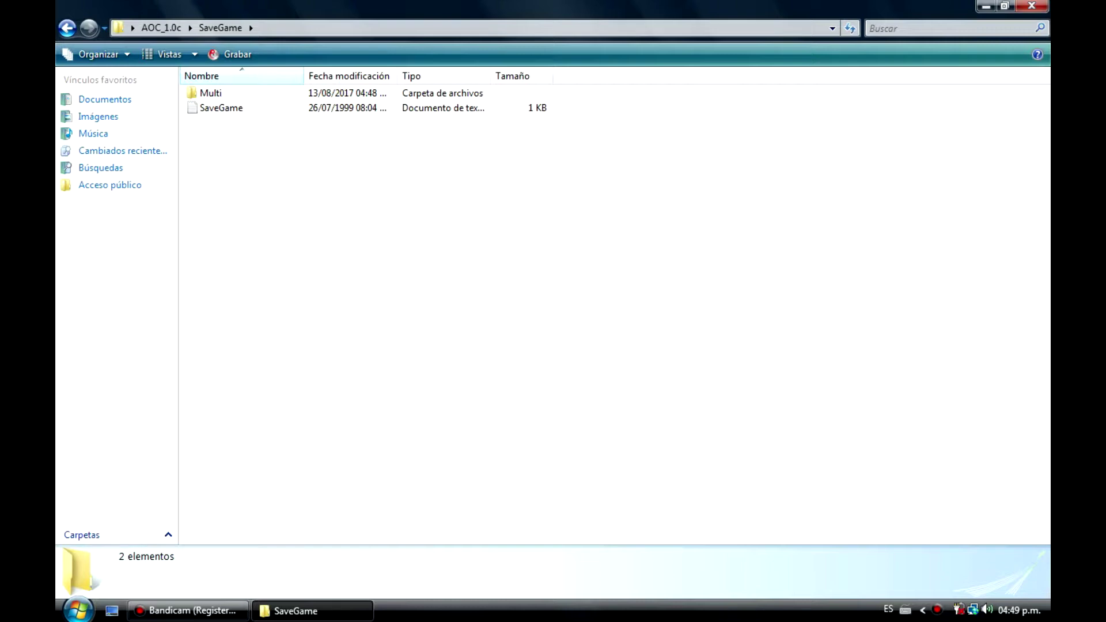
Step: Return to the AOC_1.0c folder, restore its window to a smaller size and close it
{"action": "left_click", "coordinate": [161, 28]}
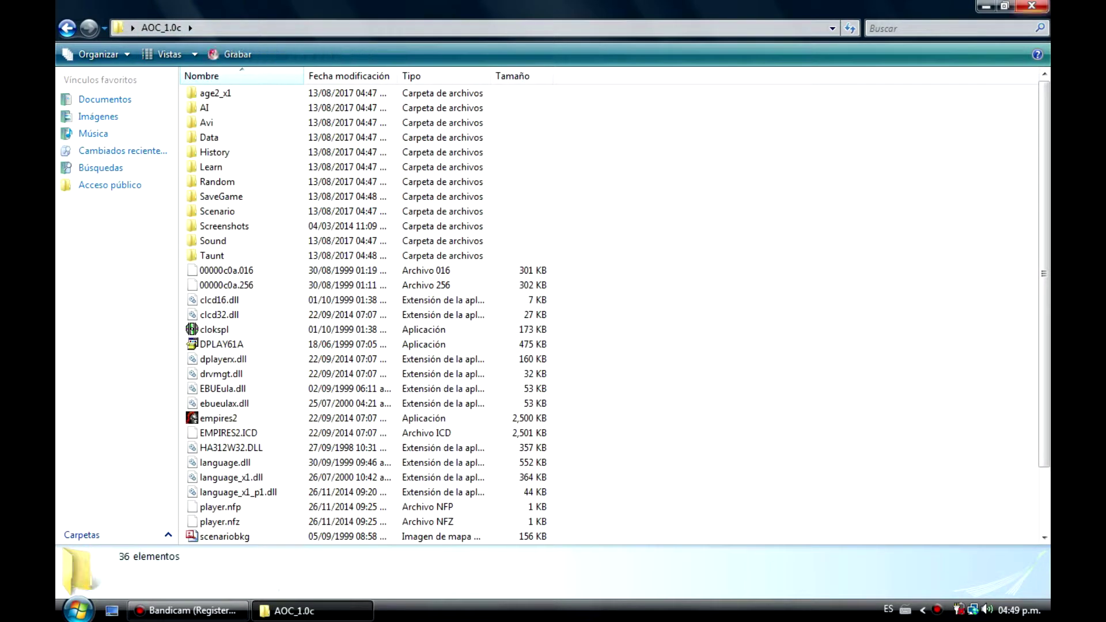
{"action": "left_click", "coordinate": [1004, 6]}
{"action": "left_click_drag", "start_coordinate": [663, 7], "coordinate": [774, 93]}
{"action": "left_click", "coordinate": [892, 82]}
Step: Rename the AOC_1.0c folder on the desktop as Age of Empires II
{"action": "left_click", "coordinate": [319, 29]}
{"action": "right_click", "coordinate": [352, 32]}
{"action": "left_click", "coordinate": [404, 303]}
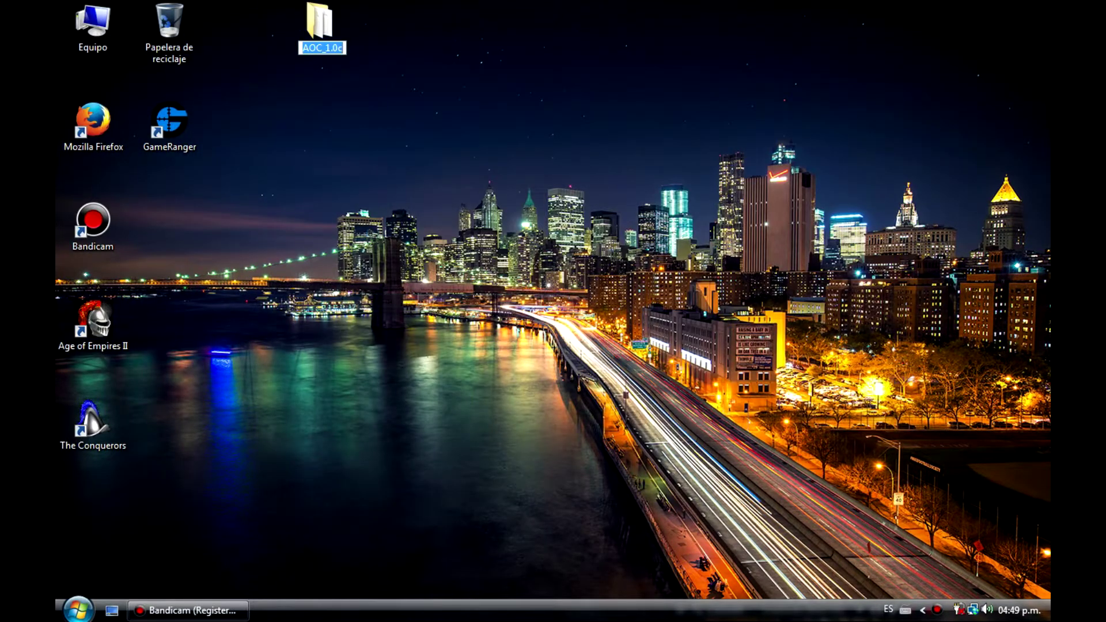
{"action": "type", "text": "Age of Empires II"}
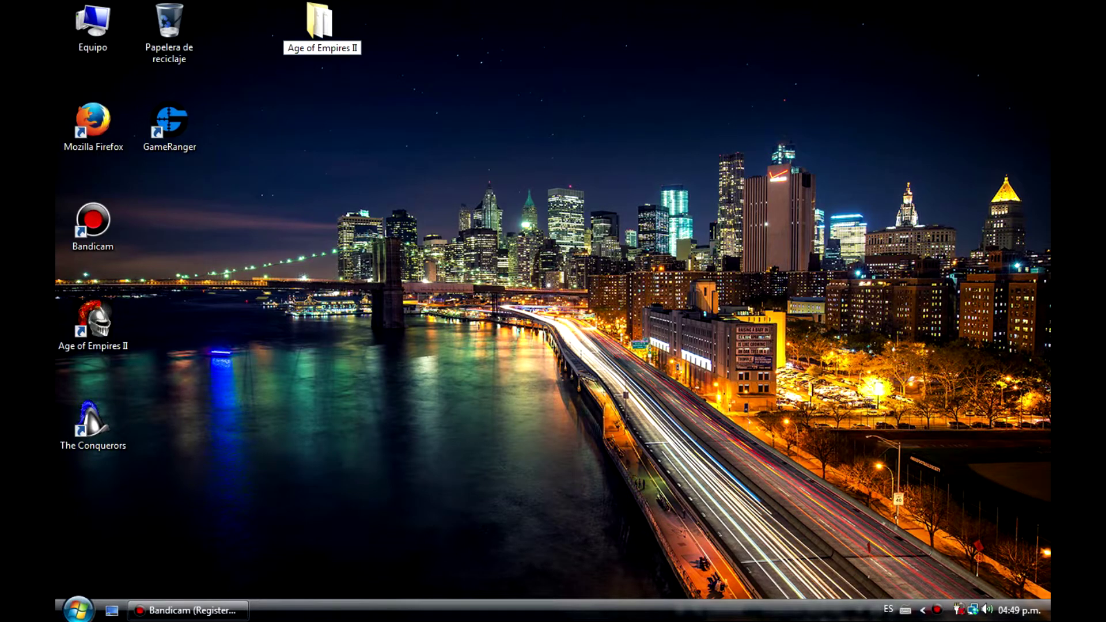
{"action": "key", "text": "Return"}
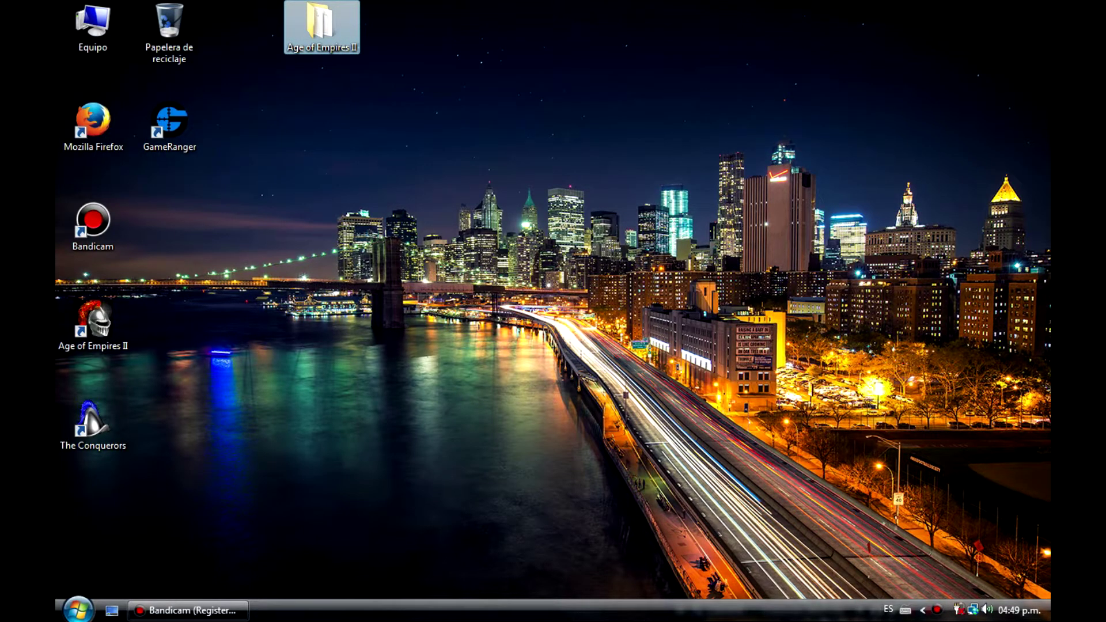
{"action": "mouse_move", "coordinate": [320, 26]}
{"action": "left_mouse_down"}
{"action": "mouse_move", "coordinate": [1008, 29]}
{"action": "mouse_move", "coordinate": [308, 26]}
{"action": "mouse_move", "coordinate": [319, 26]}
{"action": "left_mouse_up"}
Step: Launch GameRanger, open its options and select Age of Empires II: The Conquerors in the list of games
{"action": "left_click", "coordinate": [169, 124]}
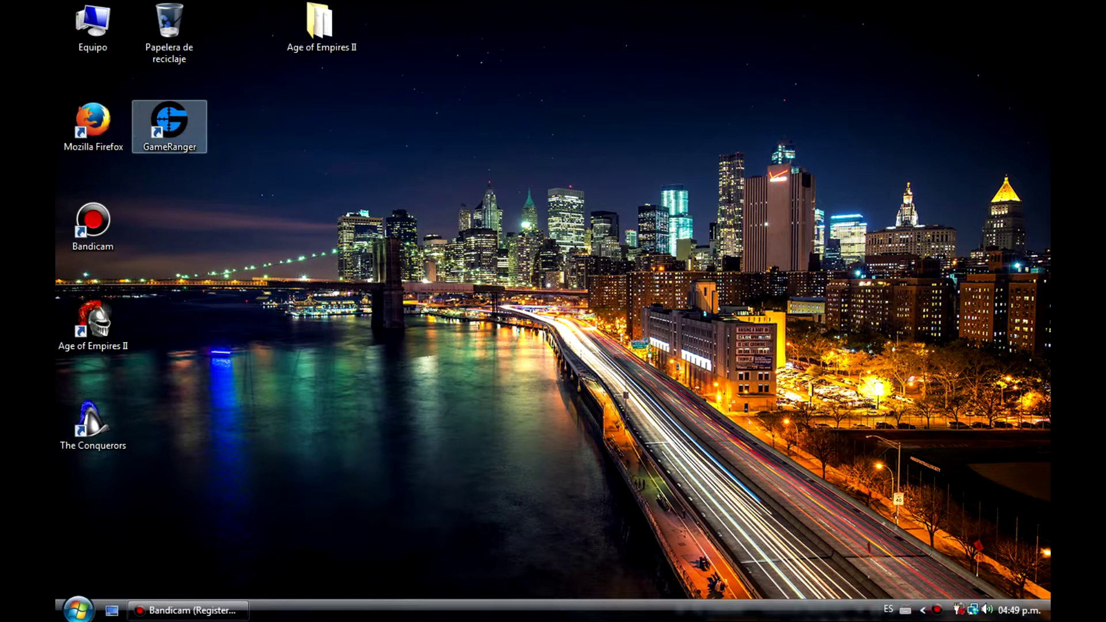
{"action": "double_click", "coordinate": [169, 124]}
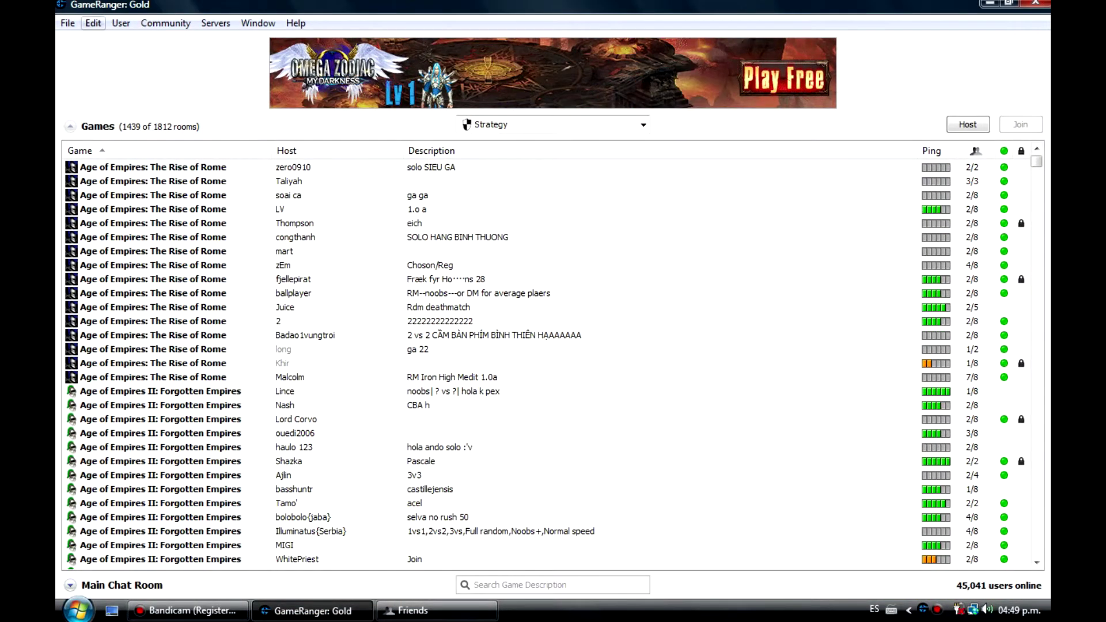
{"action": "left_click", "coordinate": [93, 23]}
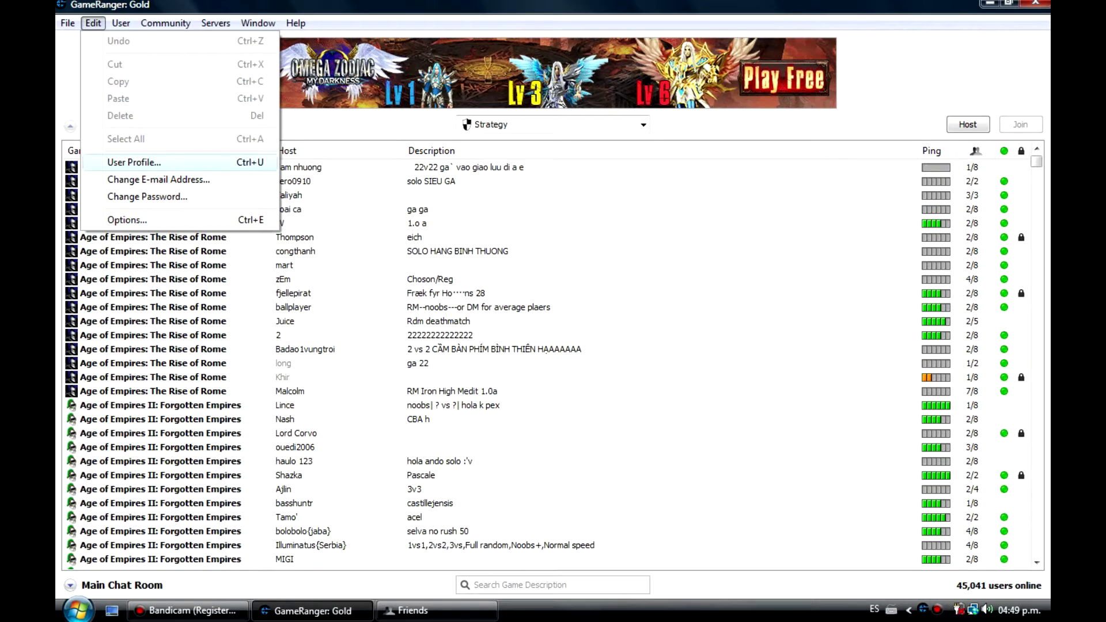
{"action": "left_click", "coordinate": [118, 218]}
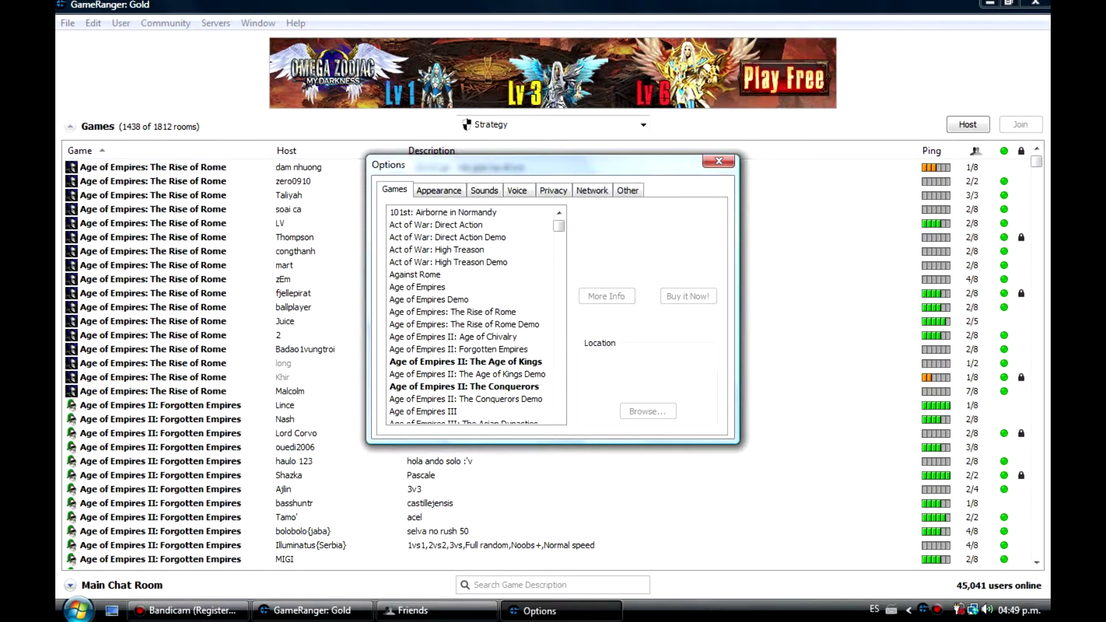
{"action": "left_click", "coordinate": [464, 387]}
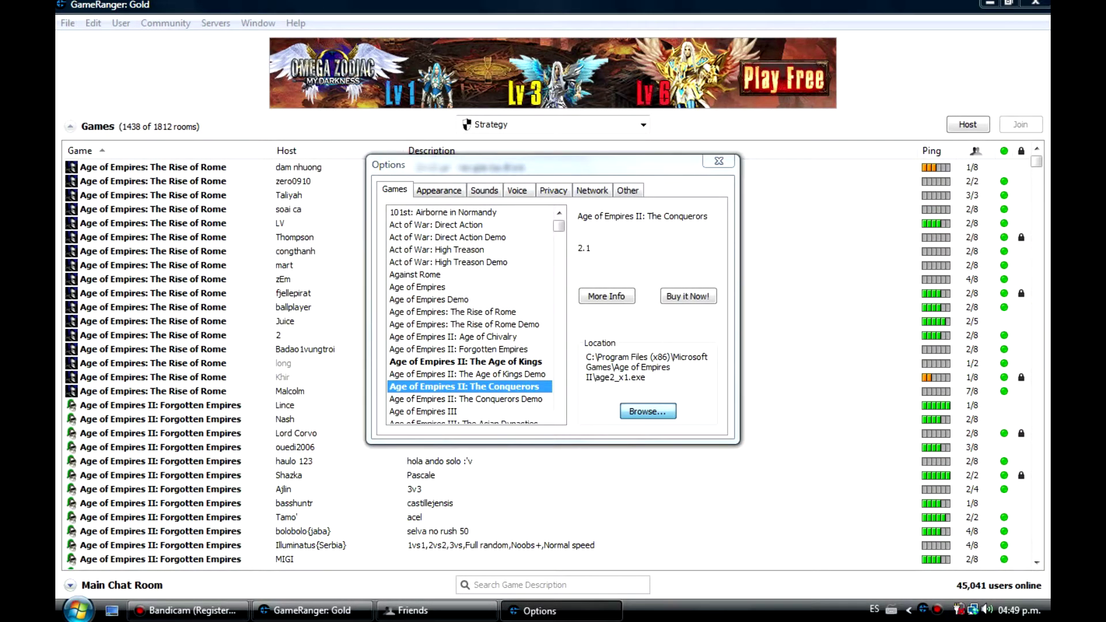
Step: Set the location of Age of Empires II: The Conquerors to age2_x1 in the desktop's Age of Empires II\age2_x1 folder and close the options
{"action": "left_click", "coordinate": [648, 411]}
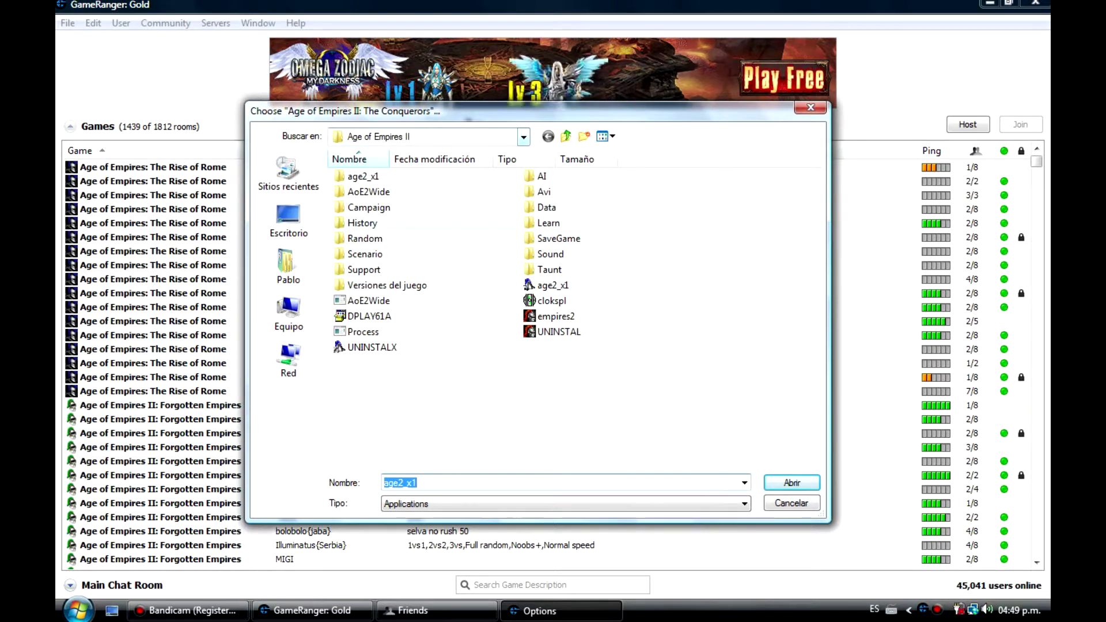
{"action": "left_click", "coordinate": [289, 222]}
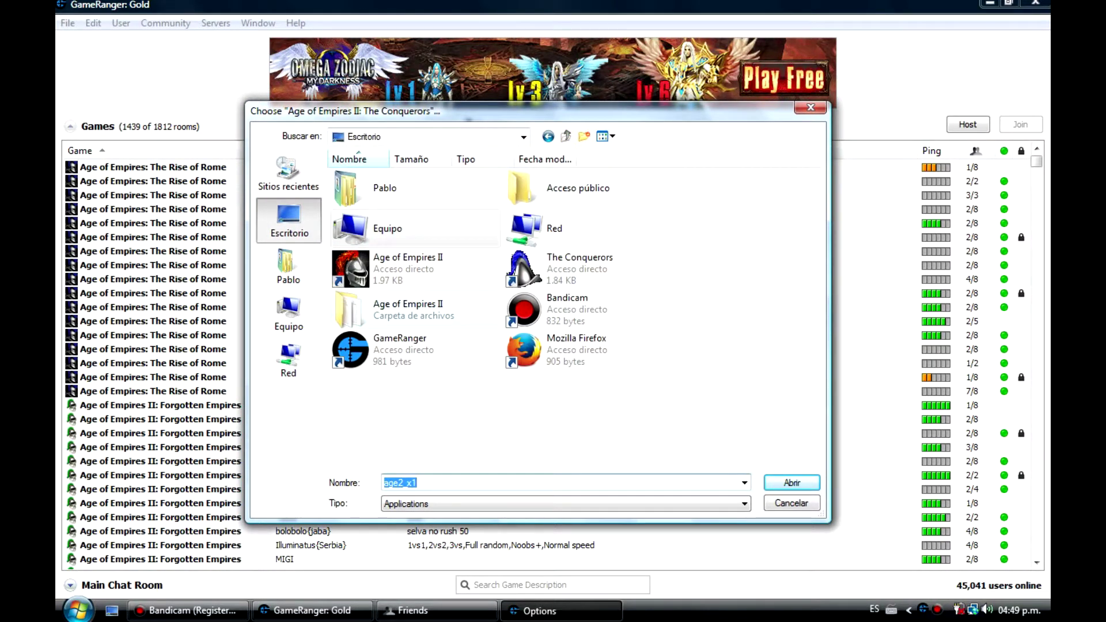
{"action": "double_click", "coordinate": [403, 309]}
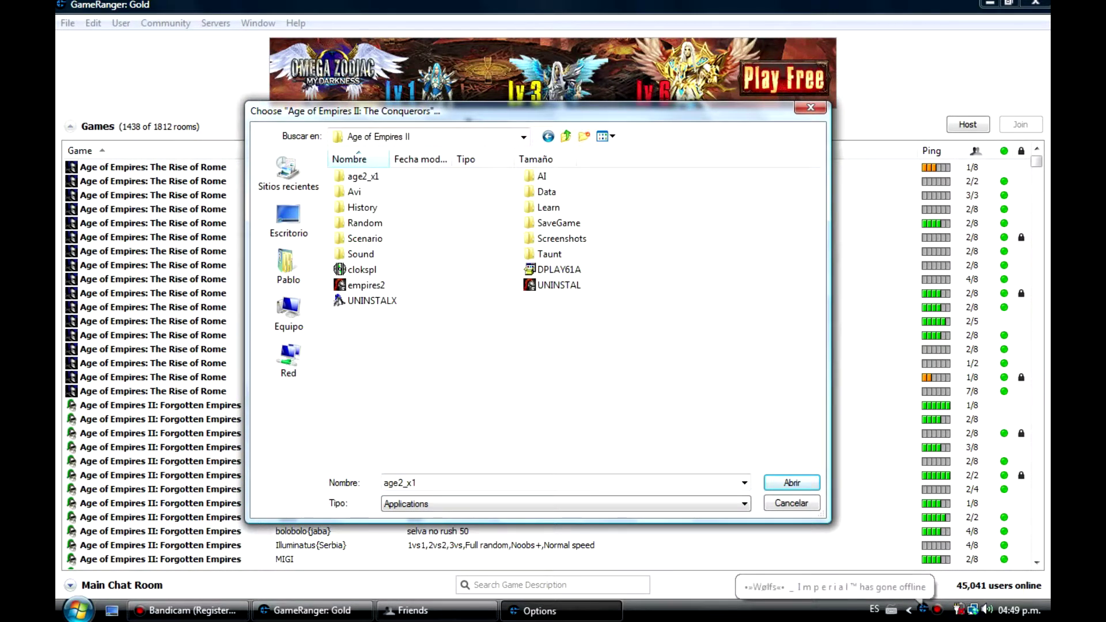
{"action": "double_click", "coordinate": [360, 177]}
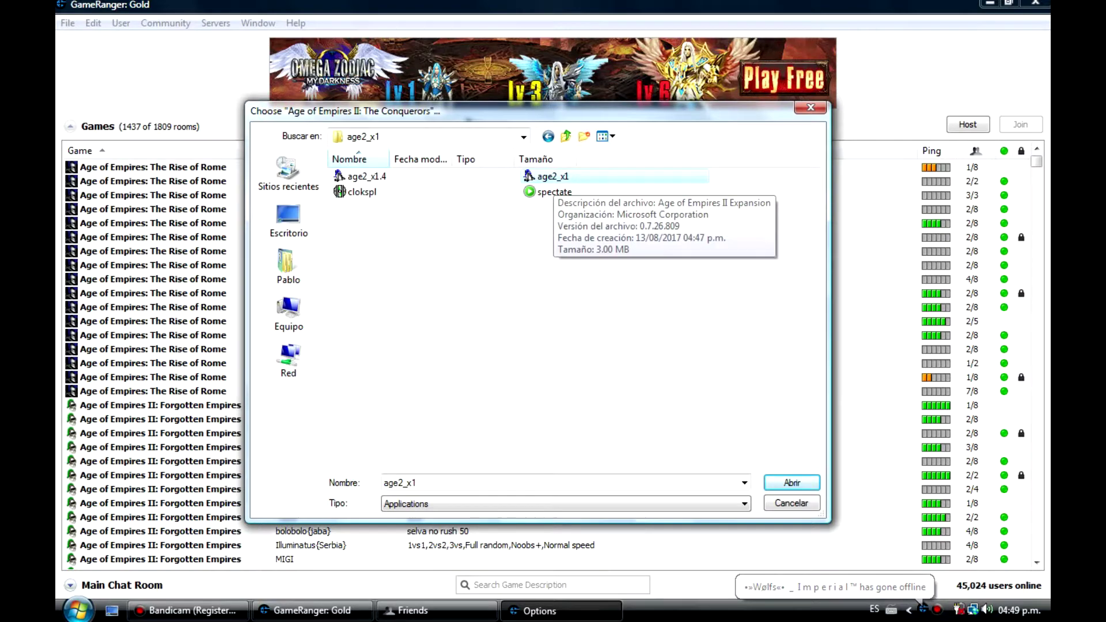
{"action": "double_click", "coordinate": [552, 177]}
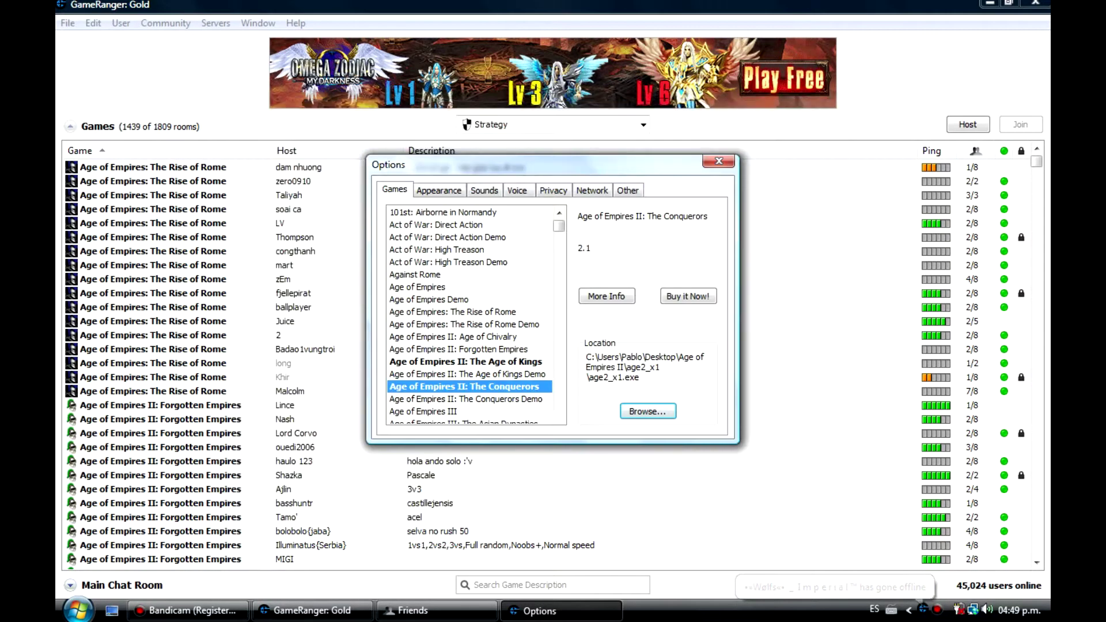
{"action": "key", "text": "Escape"}
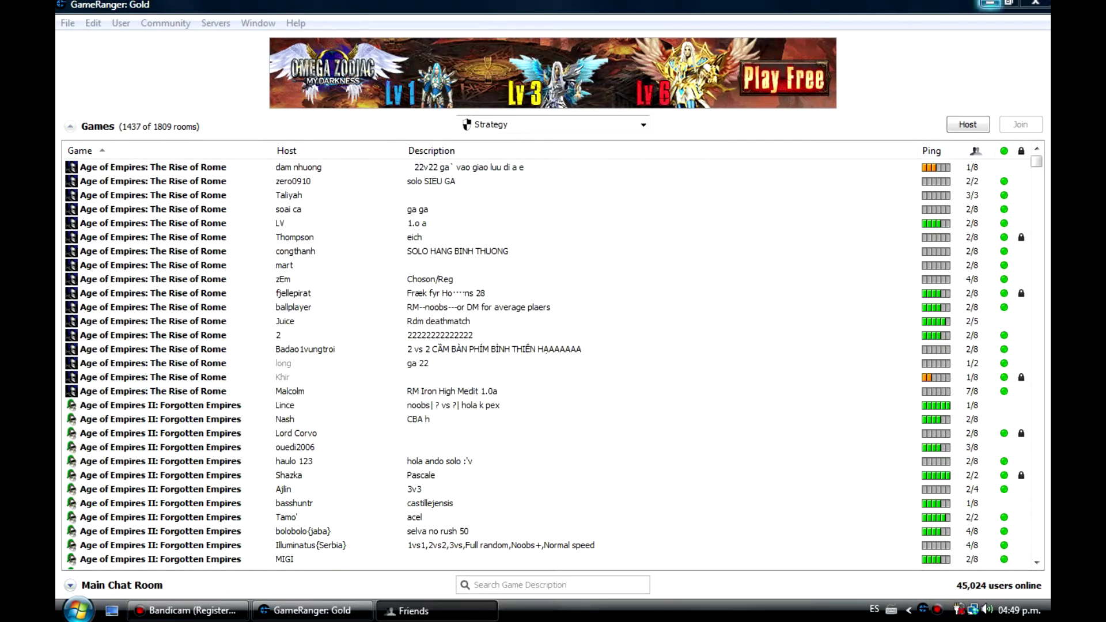
Step: Create a shortcut to the age2_x1 application inside the age2_x1 subfolder of the desktop's Age of Empires II folder
{"action": "key", "text": "super+d"}
{"action": "double_click", "coordinate": [320, 26]}
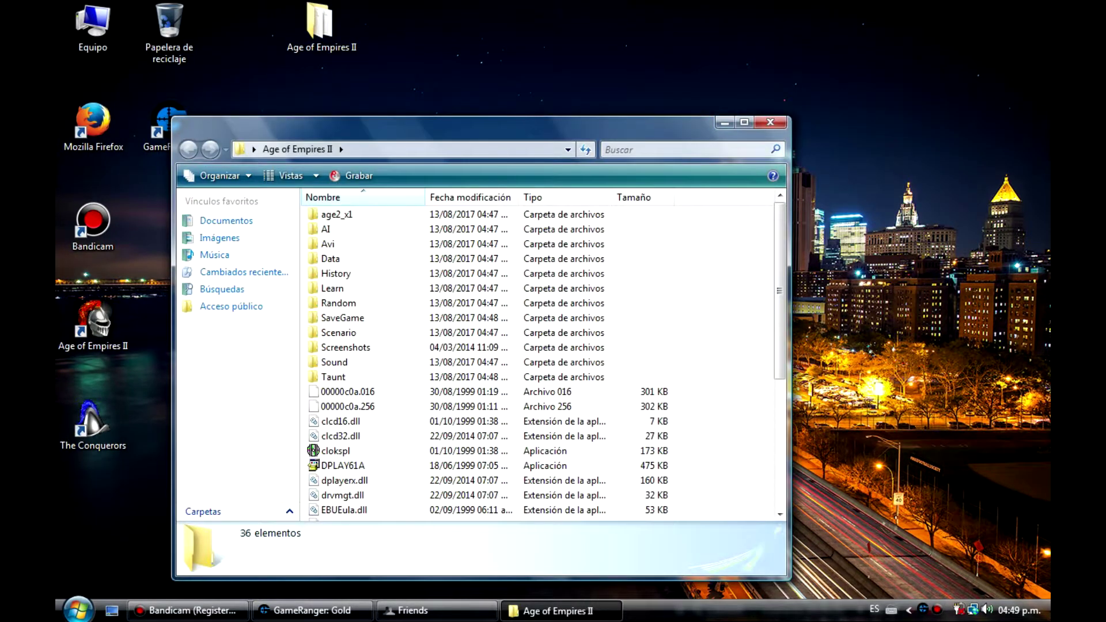
{"action": "left_click", "coordinate": [745, 122]}
{"action": "scroll", "coordinate": [618, 315], "scroll_direction": "down", "scroll_amount": 2}
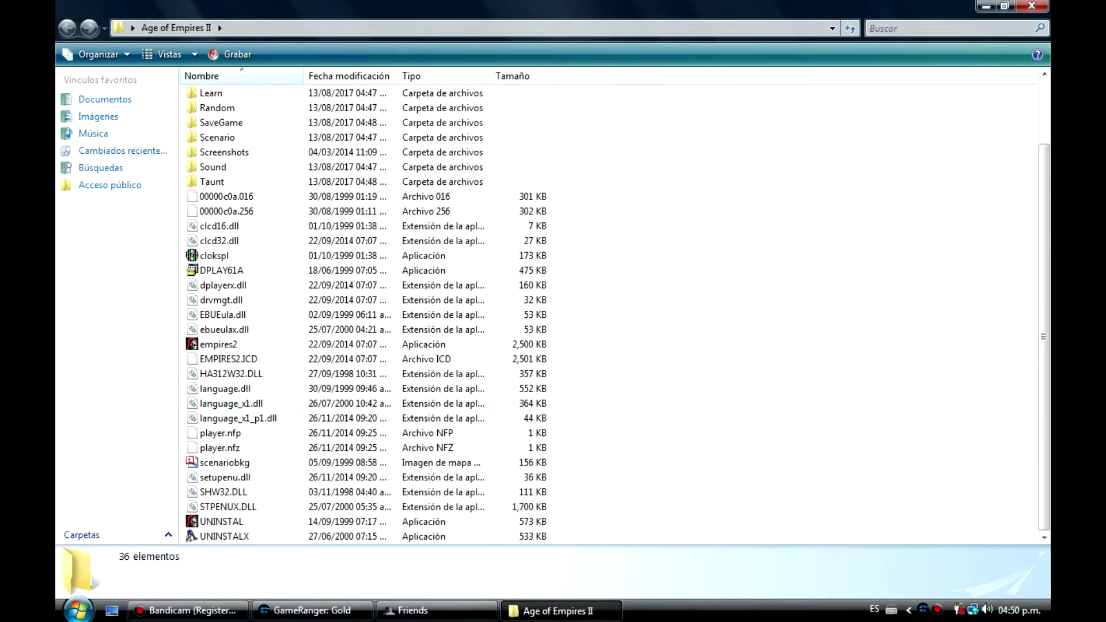
{"action": "scroll", "coordinate": [618, 315], "scroll_direction": "up", "scroll_amount": 2}
{"action": "double_click", "coordinate": [215, 93]}
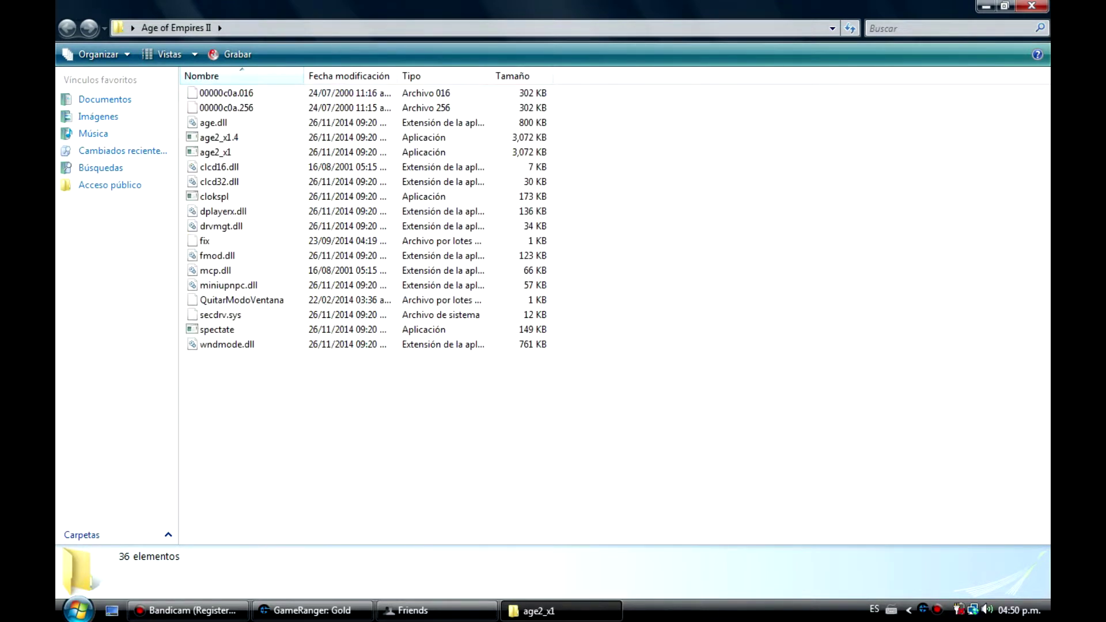
{"action": "right_click", "coordinate": [229, 151]}
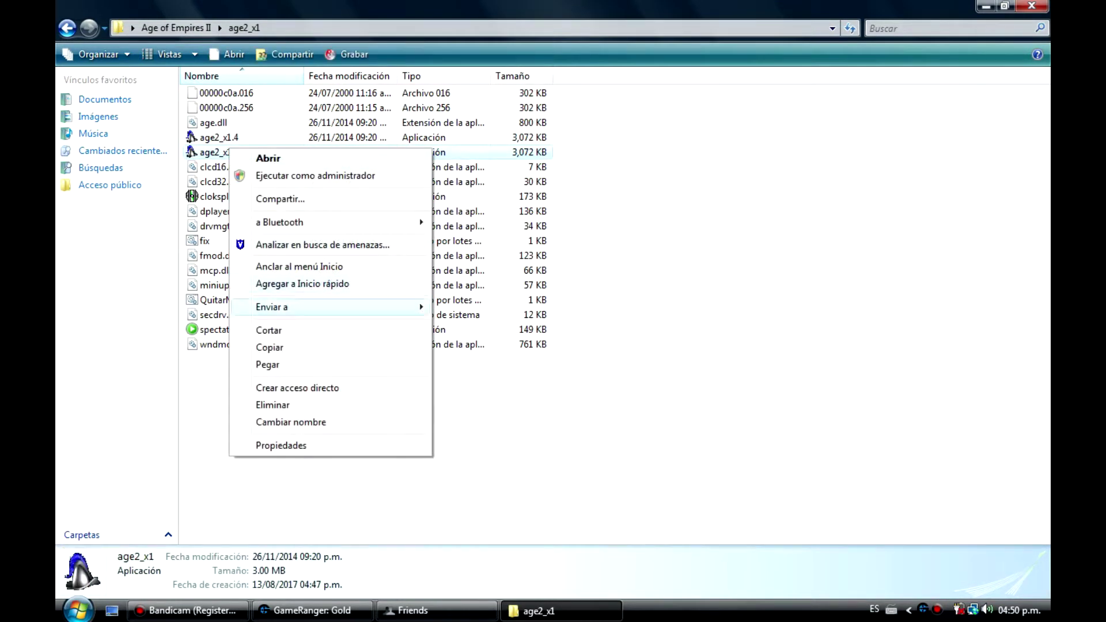
{"action": "left_click", "coordinate": [265, 387]}
Step: Copy the new age2_x1 shortcut to the desktop and place it below the GameRanger icon
{"action": "right_click", "coordinate": [228, 138]}
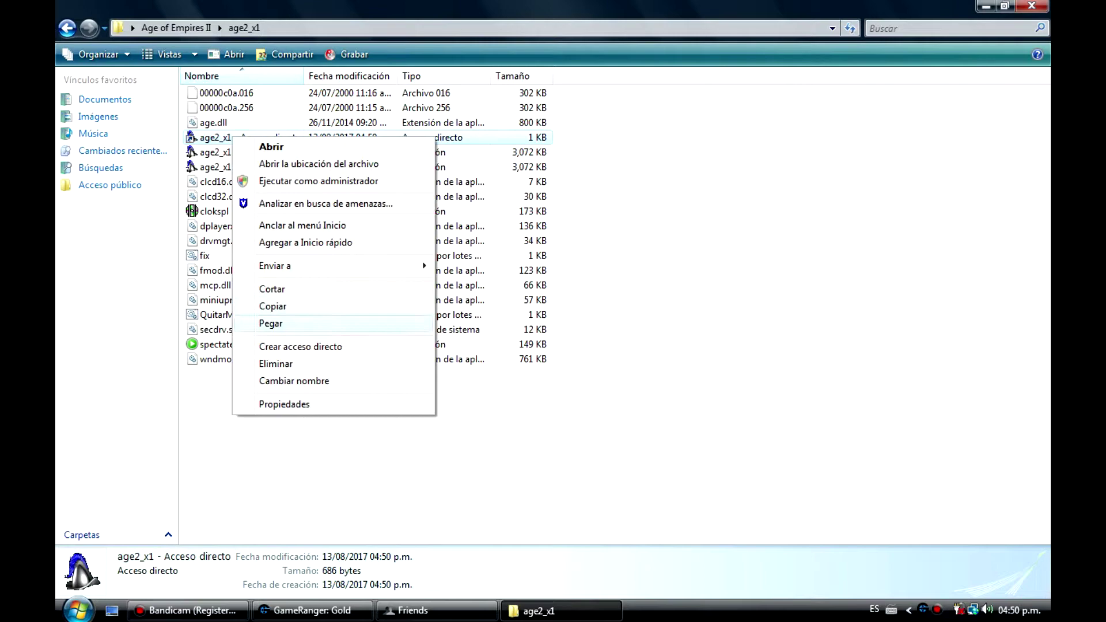
{"action": "left_click", "coordinate": [265, 306]}
{"action": "key", "text": "alt+F4"}
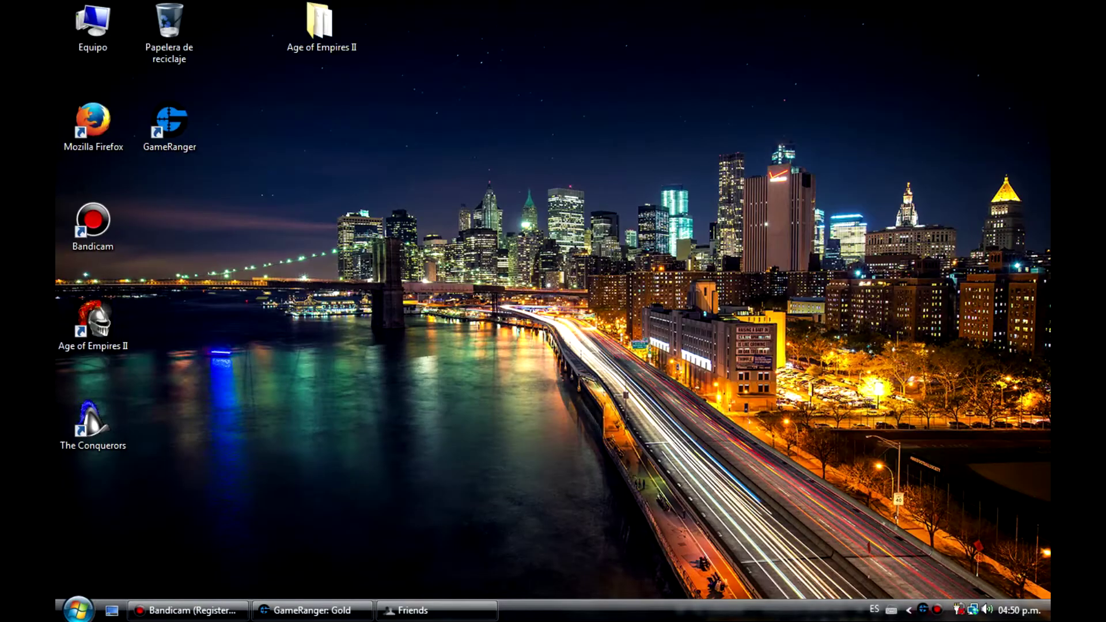
{"action": "right_click", "coordinate": [338, 213]}
{"action": "left_click", "coordinate": [376, 281]}
{"action": "left_click_drag", "start_coordinate": [321, 230], "coordinate": [166, 208]}
Step: Rename the age2_x1 shortcut on the desktop as AOE PORTABLE
{"action": "right_click", "coordinate": [164, 205]}
{"action": "left_click", "coordinate": [226, 431]}
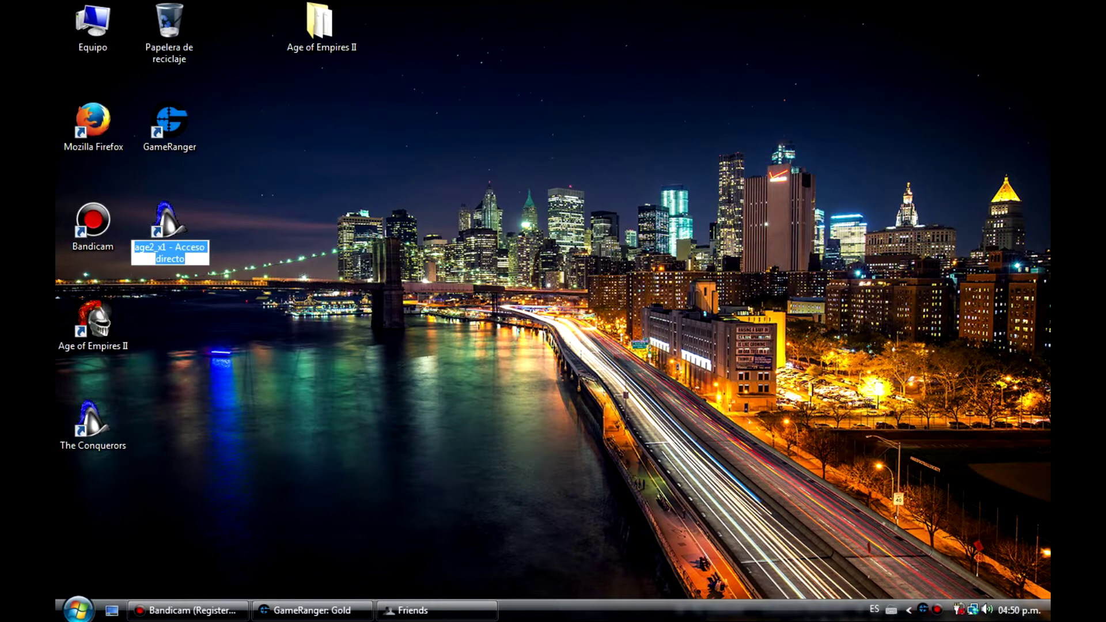
{"action": "type", "text": "AOE"}
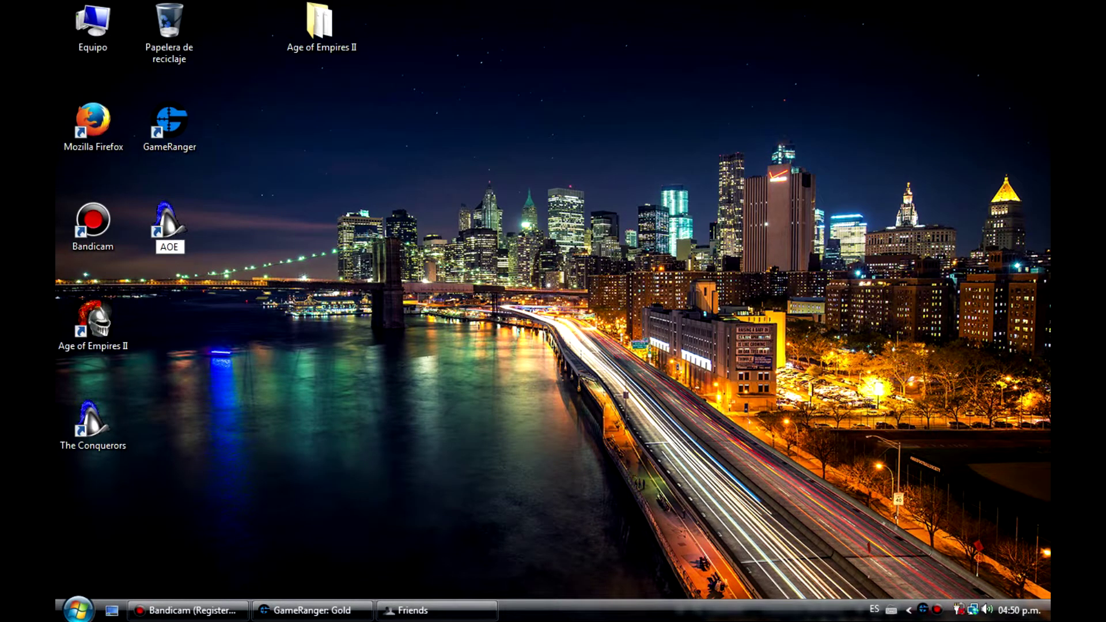
{"action": "type", "text": " PORTABLE"}
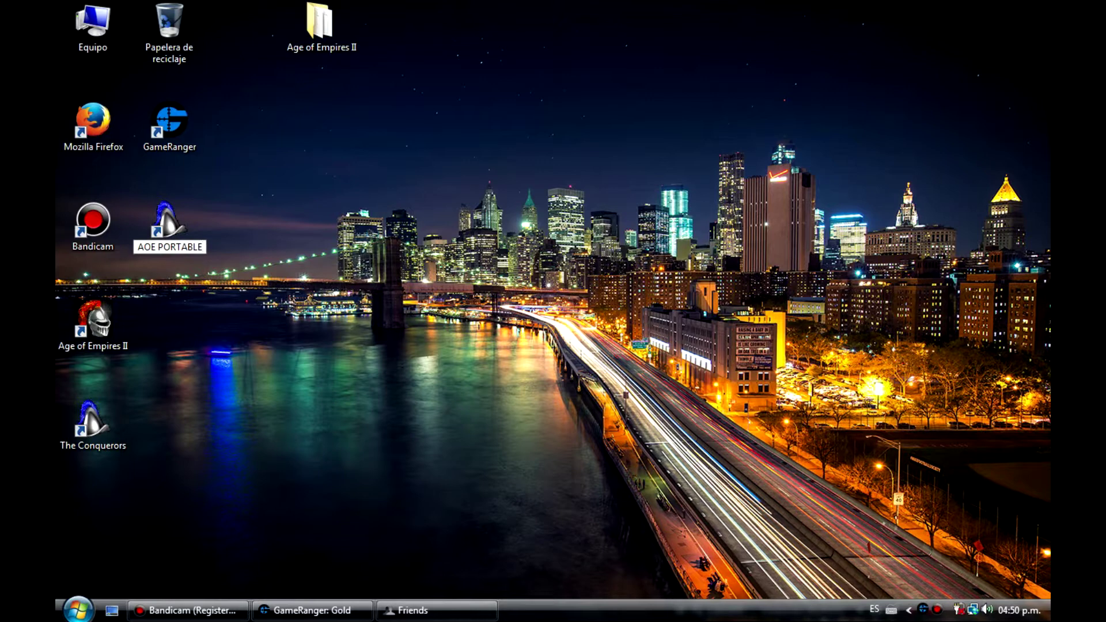
{"action": "key", "text": "Return"}
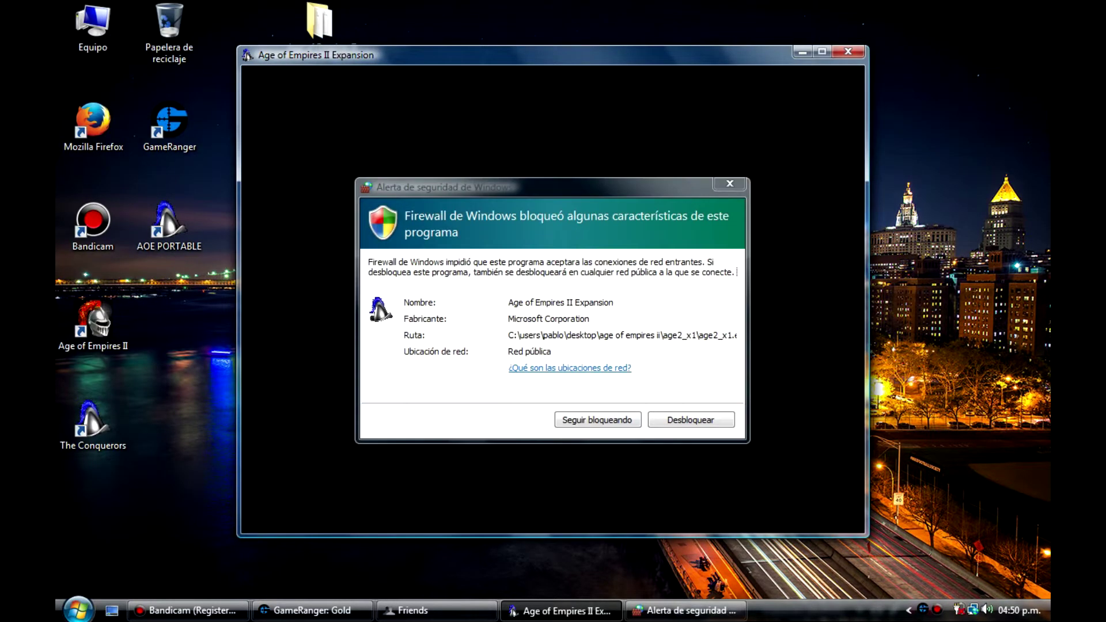
Step: Dismiss the firewall alert and set the screen size to 1280 x 800 in the game's options
{"action": "key", "text": "Return"}
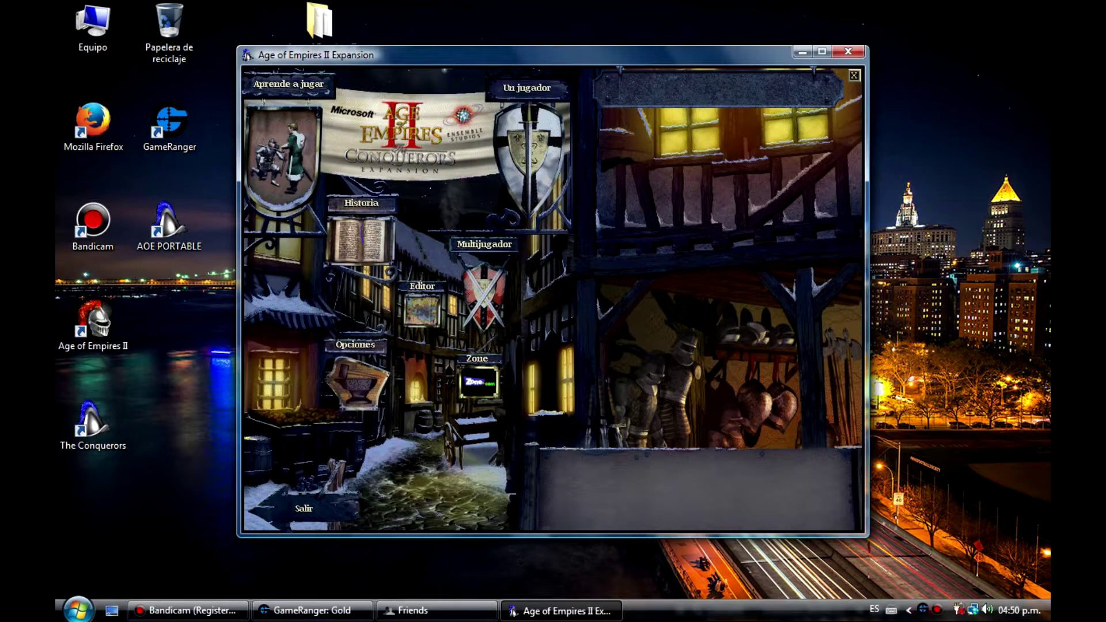
{"action": "left_click", "coordinate": [356, 380]}
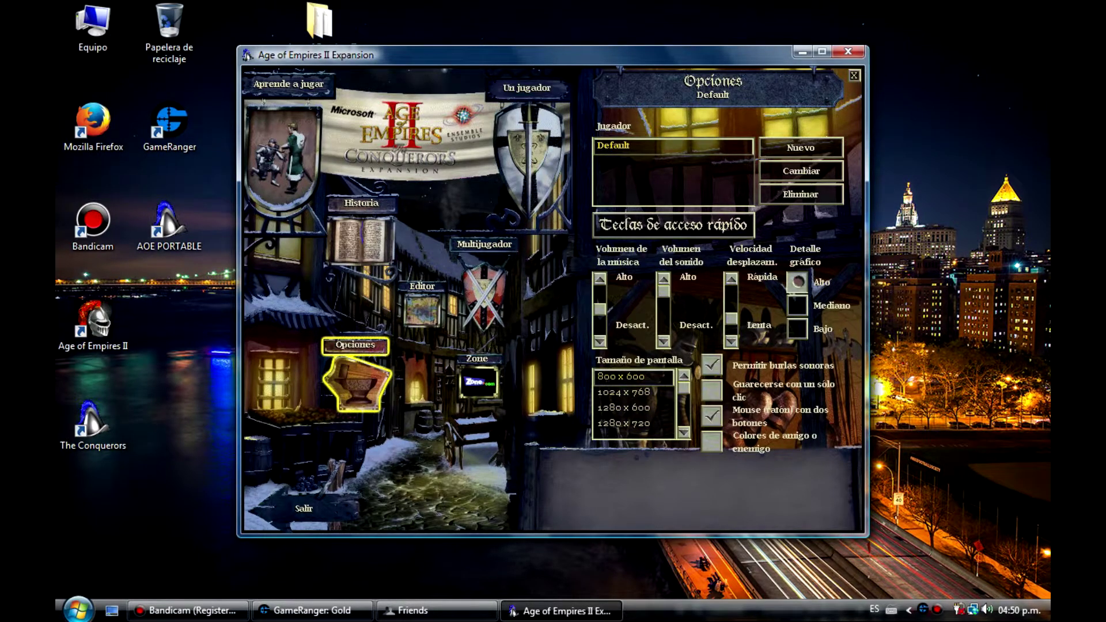
{"action": "scroll", "coordinate": [634, 403], "scroll_direction": "down", "scroll_amount": 2}
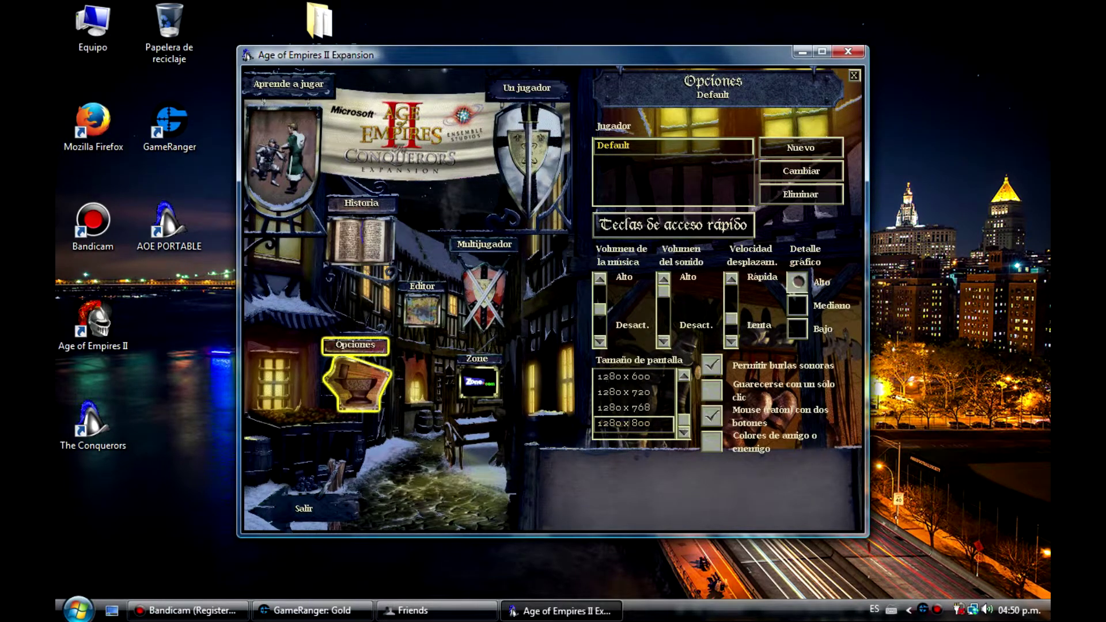
Step: Check the monitor's resolution in the Windows display settings and close the settings windows
{"action": "right_click", "coordinate": [755, 196]}
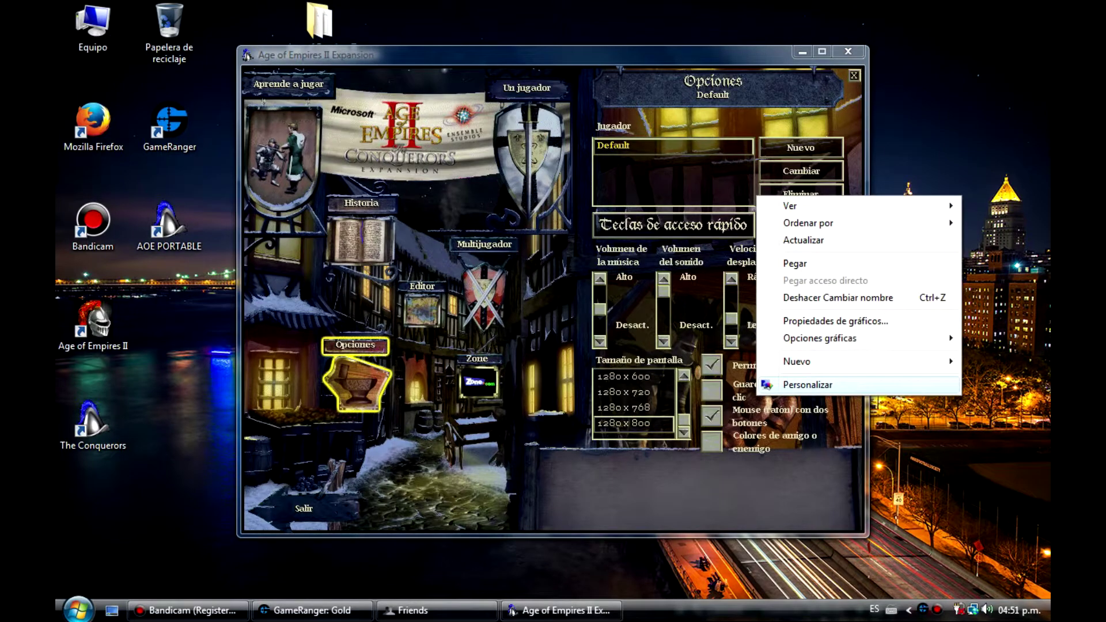
{"action": "left_click", "coordinate": [778, 384]}
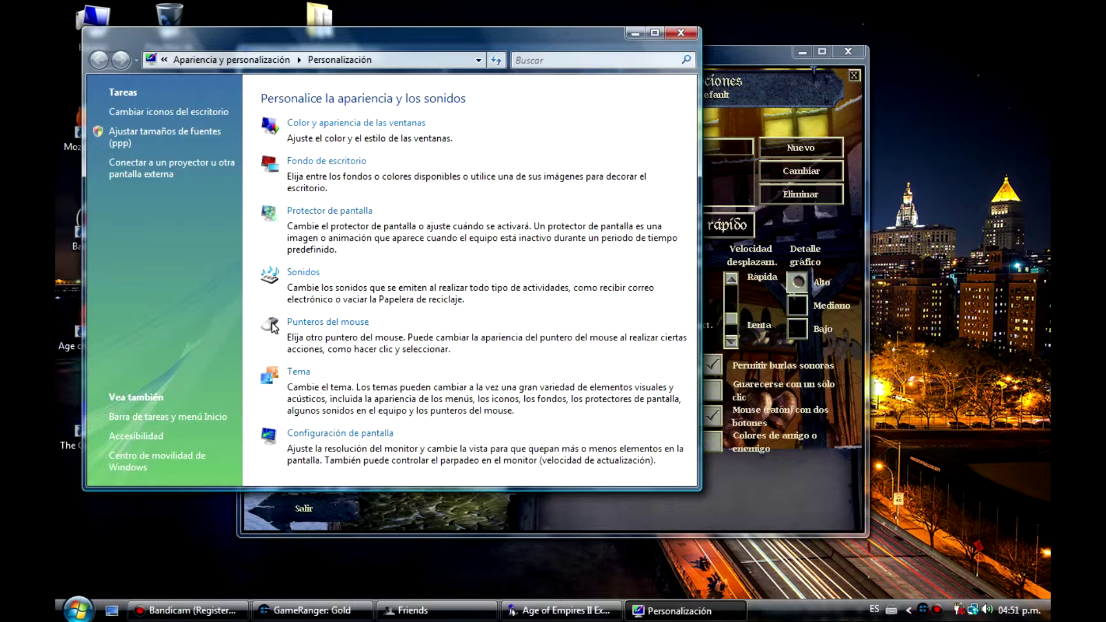
{"action": "left_click", "coordinate": [339, 433]}
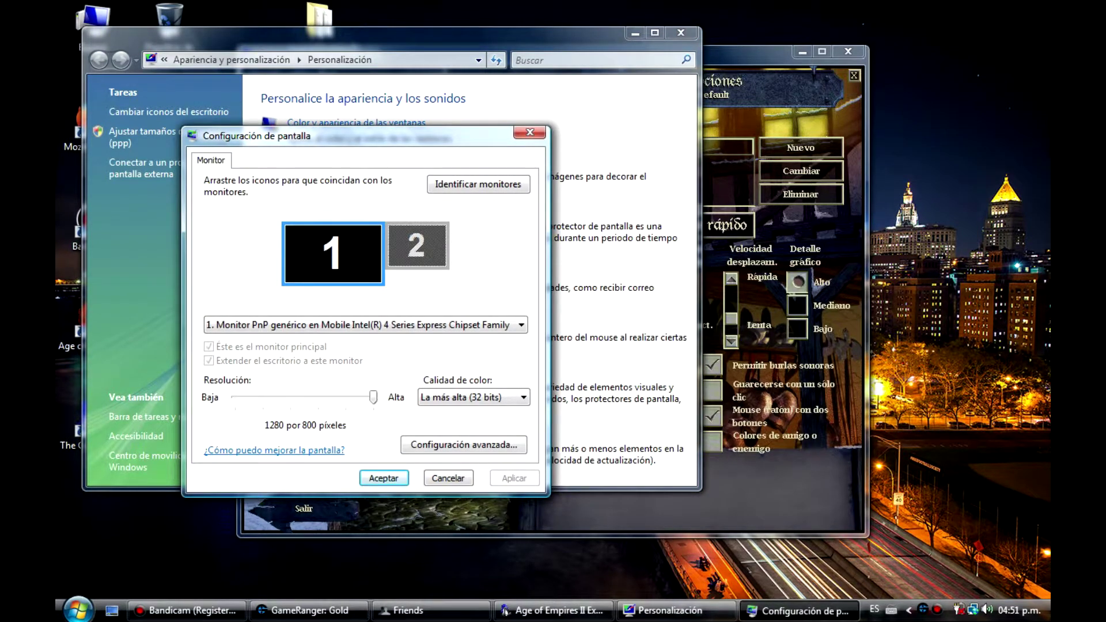
{"action": "left_click", "coordinate": [530, 132]}
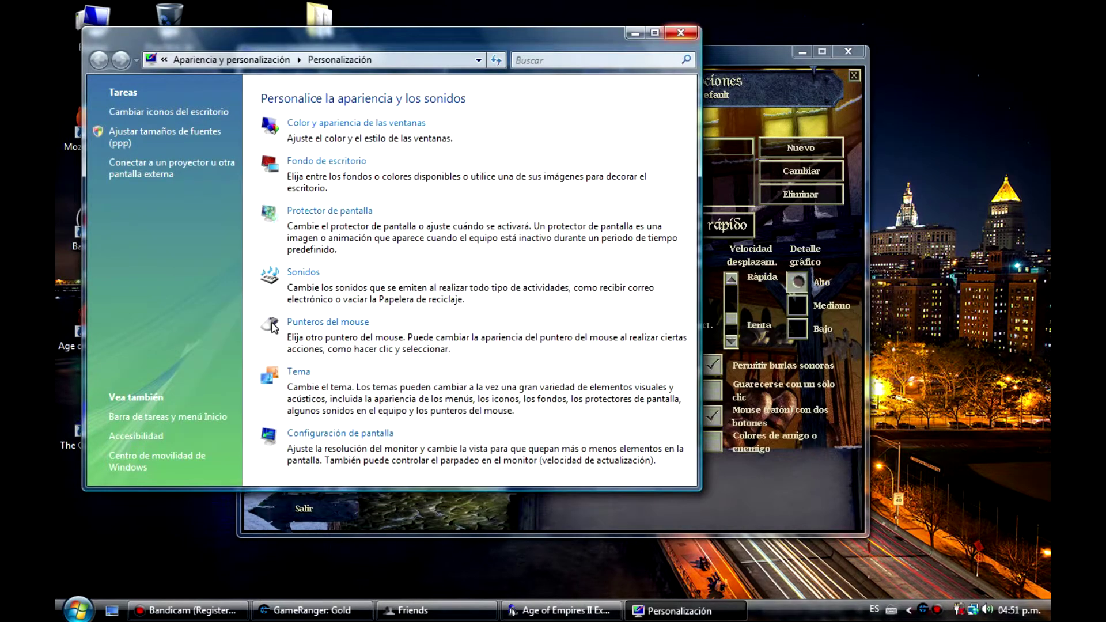
{"action": "left_click", "coordinate": [680, 33]}
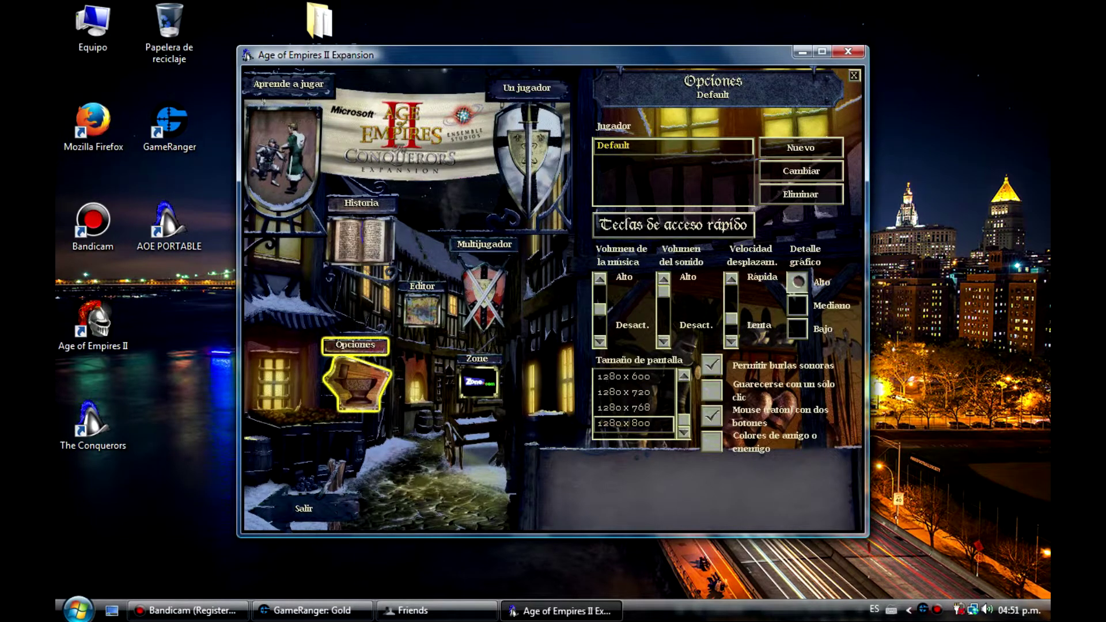
Step: Start a single-player standard game and bring the Town Center into view
{"action": "left_click", "coordinate": [527, 150]}
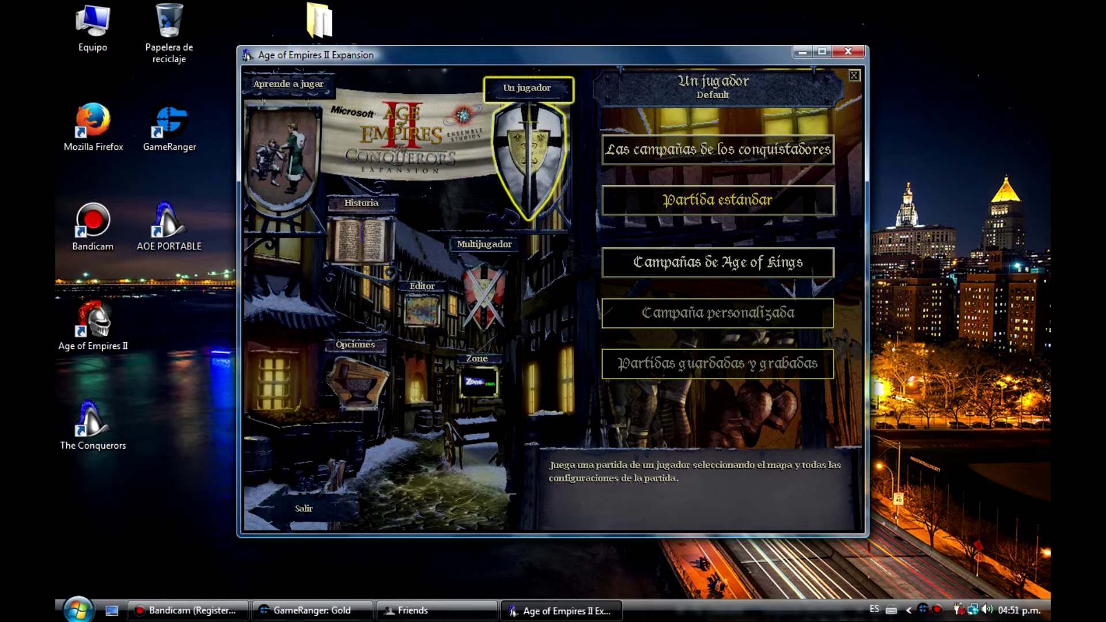
{"action": "left_click", "coordinate": [718, 200]}
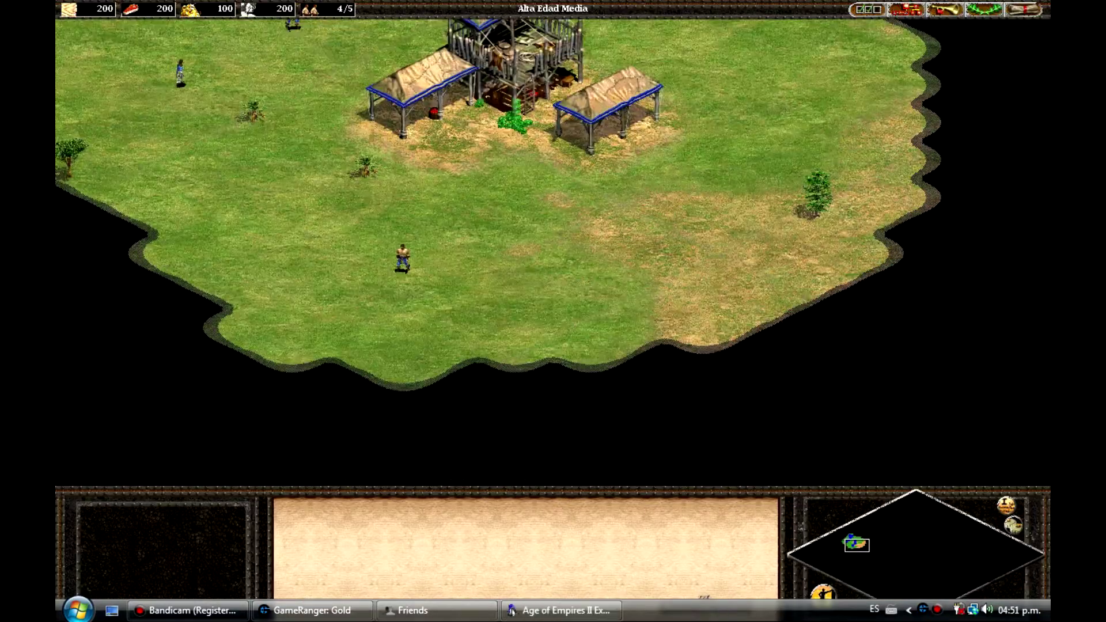
{"action": "key", "text": "Up"}
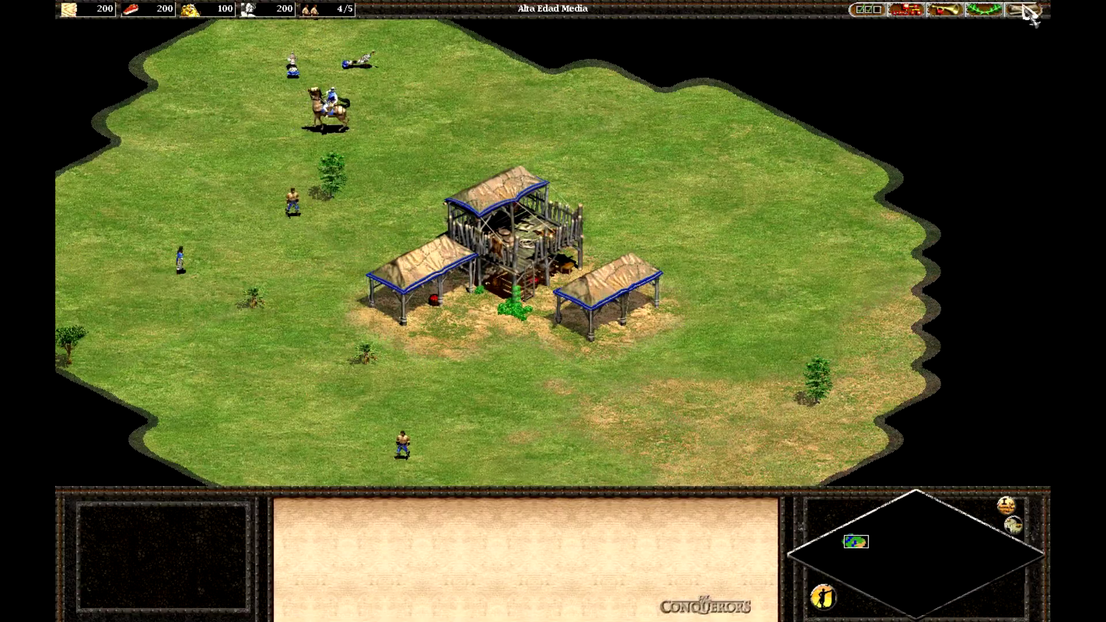
Step: Review the available screen sizes in the running game's options and accept the settings
{"action": "left_click", "coordinate": [1023, 10]}
{"action": "left_click", "coordinate": [567, 344]}
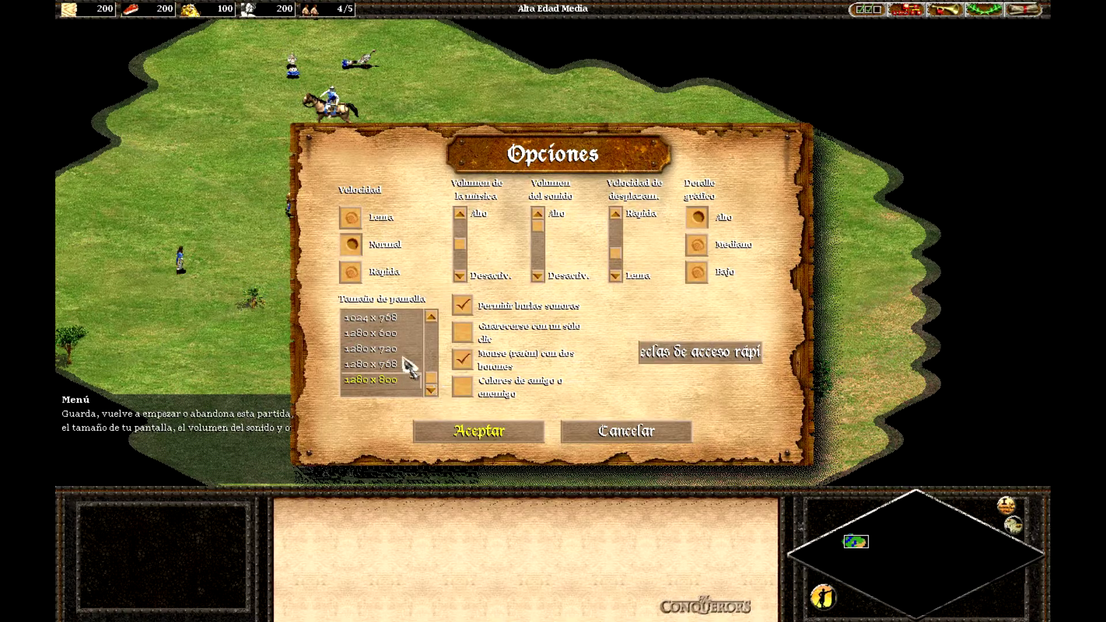
{"action": "left_click_drag", "start_coordinate": [433, 382], "coordinate": [433, 326]}
{"action": "left_click", "coordinate": [478, 431]}
Step: Have the villagers construct a building west of the Town Center and select the remaining villager south of it
{"action": "left_click_drag", "start_coordinate": [305, 268], "coordinate": [593, 346]}
{"action": "left_click", "coordinate": [98, 523]}
{"action": "left_click", "coordinate": [130, 523]}
{"action": "left_click", "coordinate": [291, 225]}
{"action": "key", "text": "Down"}
{"action": "left_click_drag", "start_coordinate": [440, 288], "coordinate": [579, 401]}
{"action": "key", "text": "Up"}
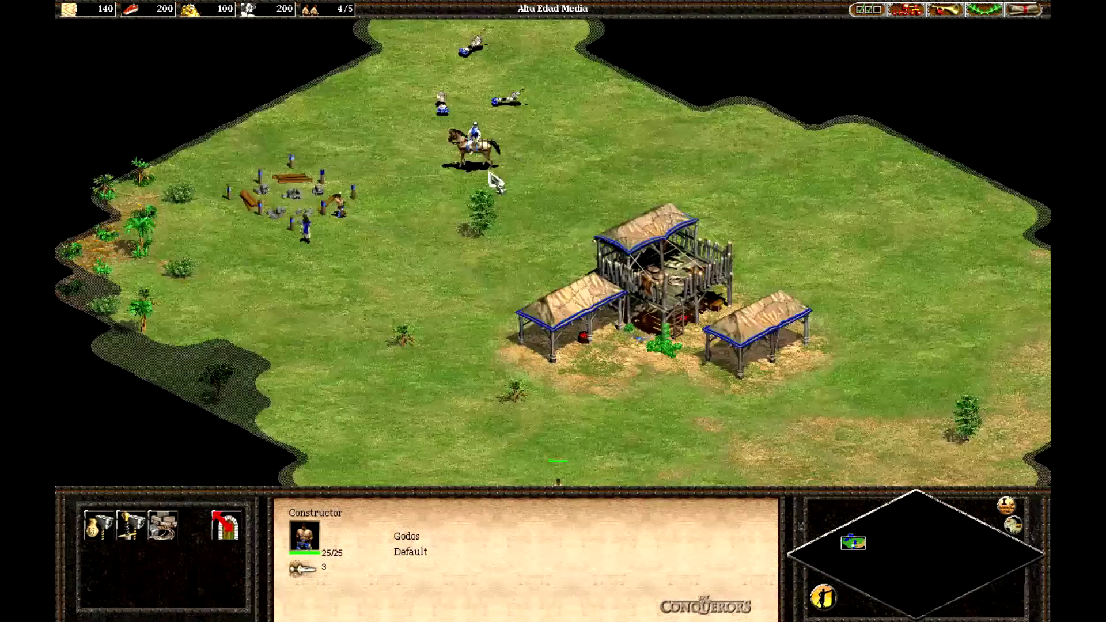
Step: Send the scout cavalry northeast of the Town Center to explore the unexplored edge of the map
{"action": "left_click", "coordinate": [481, 165]}
{"action": "right_click", "coordinate": [584, 164]}
{"action": "key", "text": "Up"}
{"action": "right_click", "coordinate": [729, 199]}
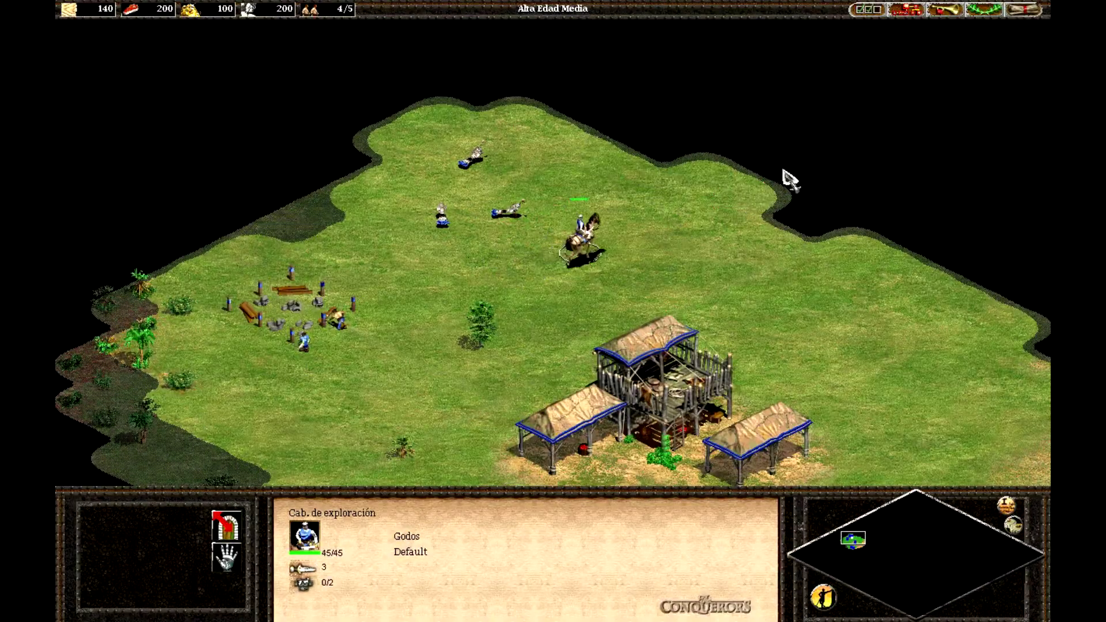
{"action": "right_click", "coordinate": [781, 167]}
Step: Quit the current match and close Age of Empires II from the achievements screen
{"action": "left_click", "coordinate": [1022, 10]}
{"action": "left_click", "coordinate": [639, 202]}
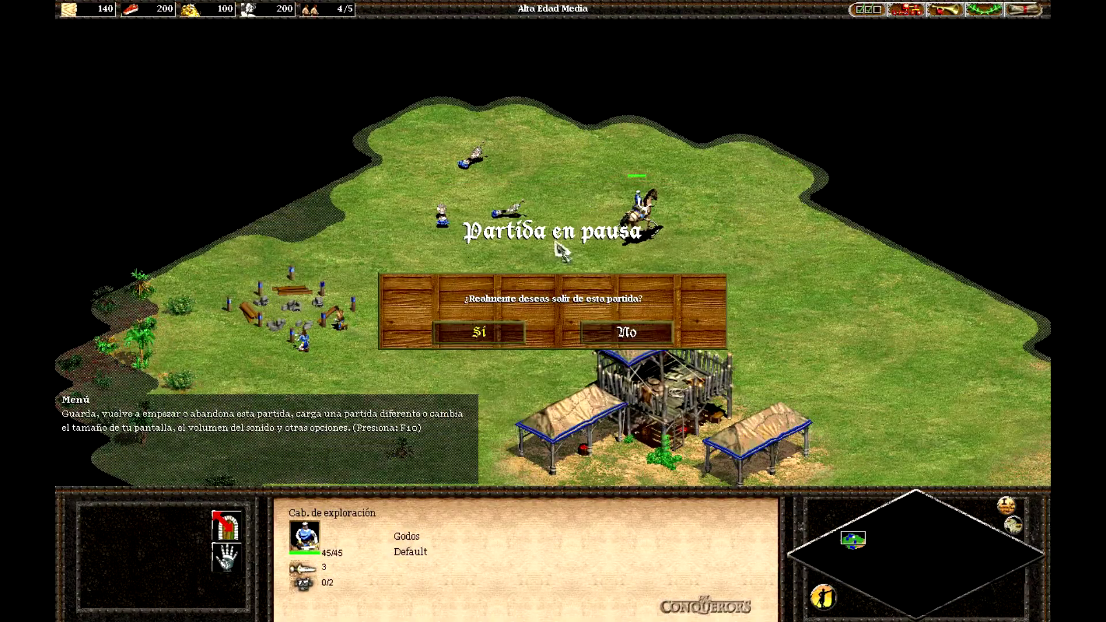
{"action": "left_click", "coordinate": [474, 330]}
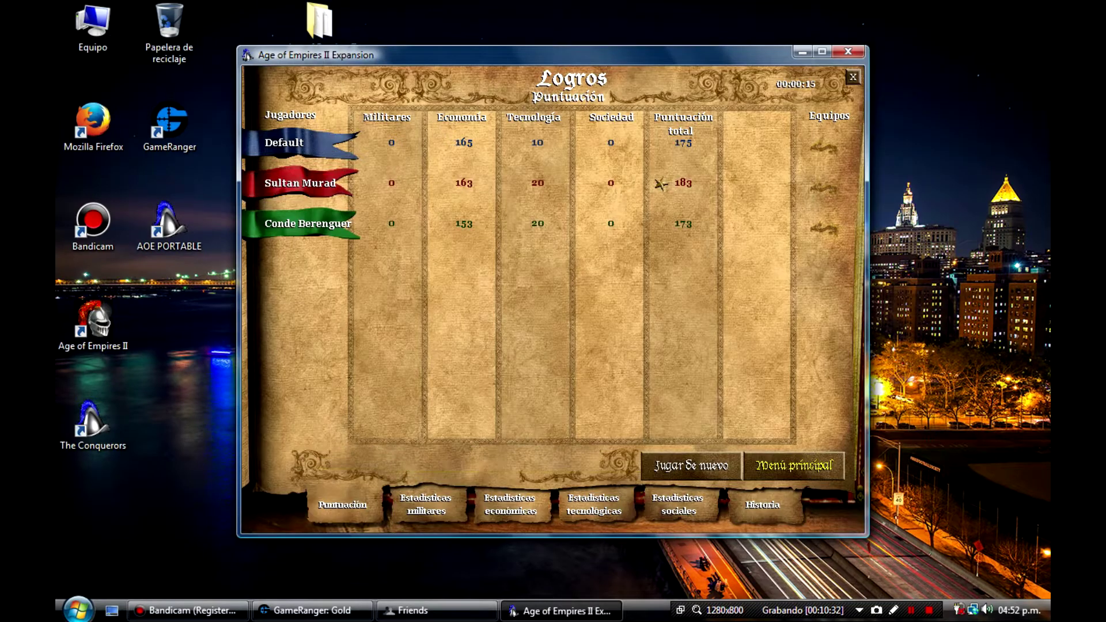
{"action": "left_click", "coordinate": [848, 51]}
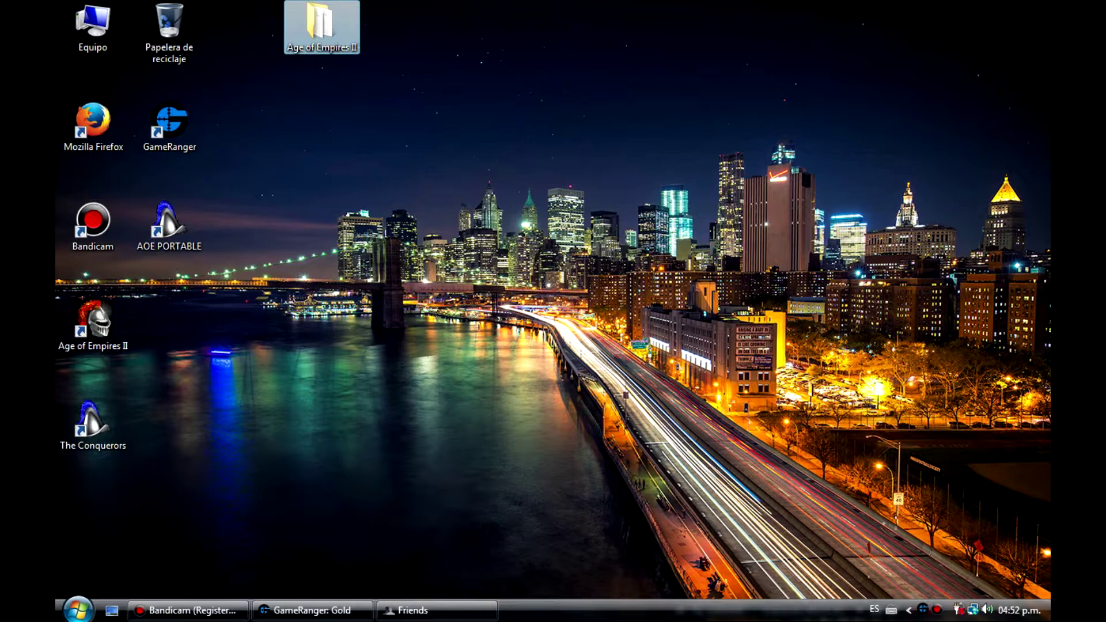
Step: Switch to GameRanger to look through its Strategy game rooms and Edit commands, and return to the desktop
{"action": "left_click", "coordinate": [169, 226]}
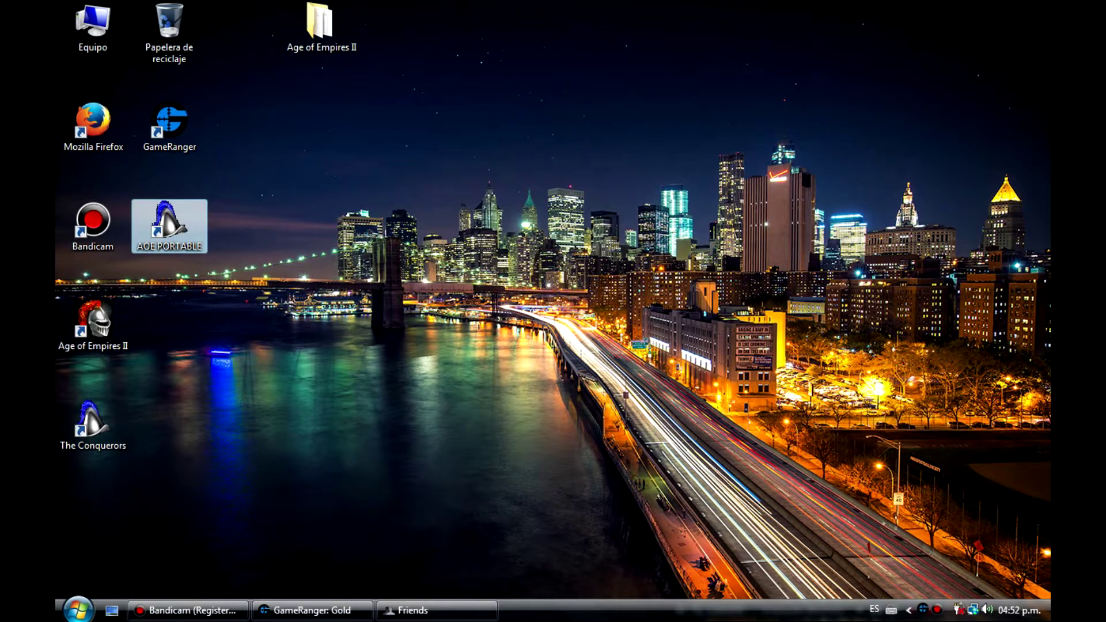
{"action": "left_click", "coordinate": [312, 610]}
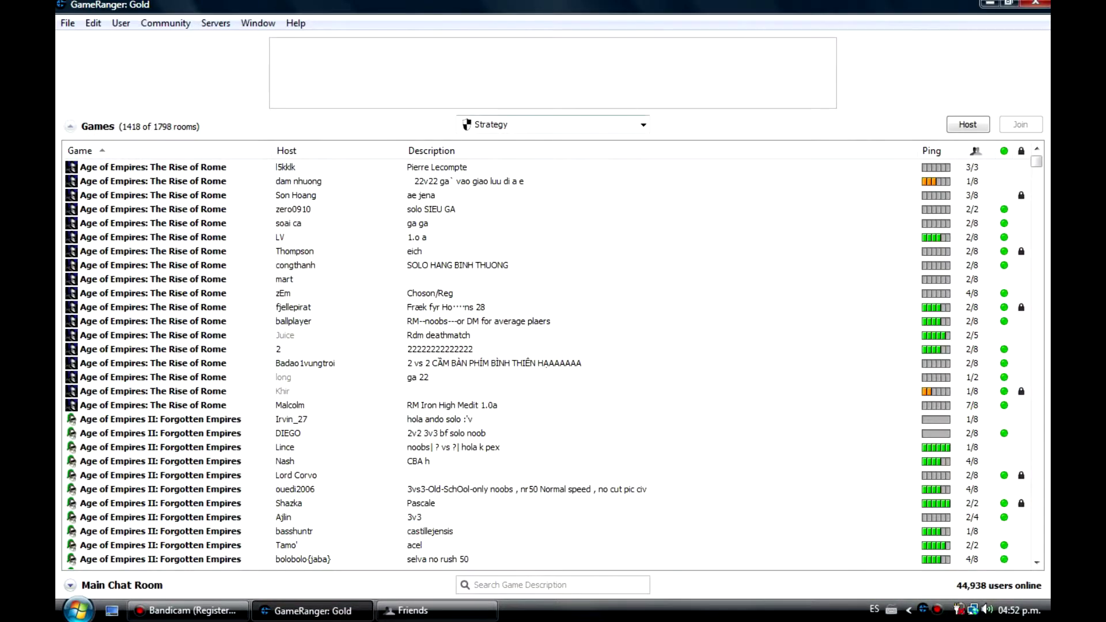
{"action": "left_click", "coordinate": [438, 489]}
{"action": "scroll", "coordinate": [548, 363], "scroll_direction": "down", "scroll_amount": 9}
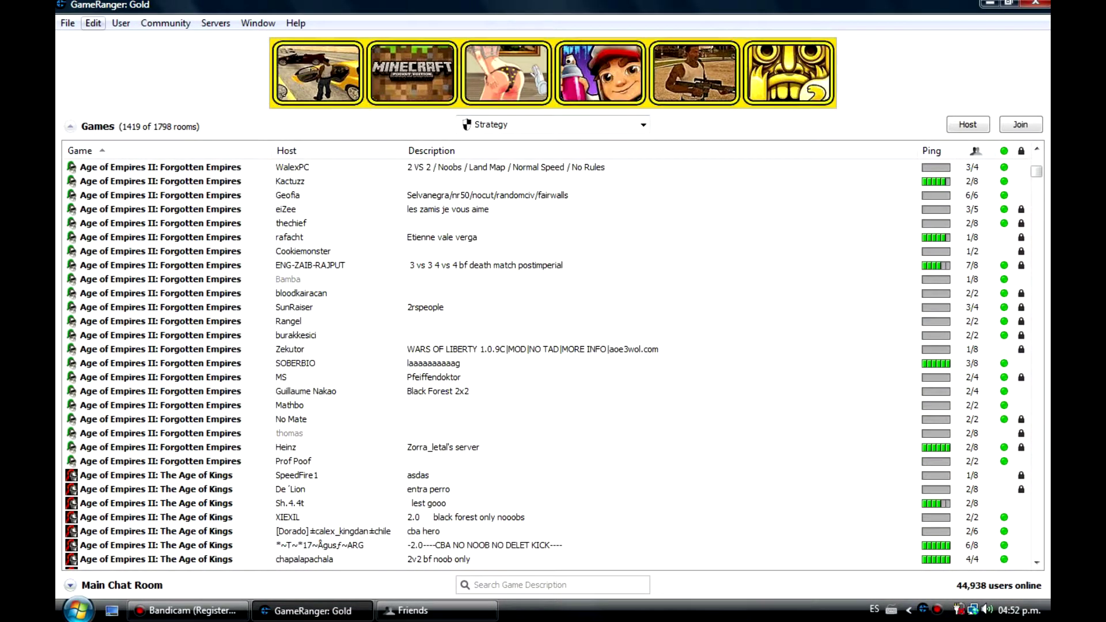
{"action": "left_click", "coordinate": [93, 23]}
{"action": "left_click", "coordinate": [115, 215]}
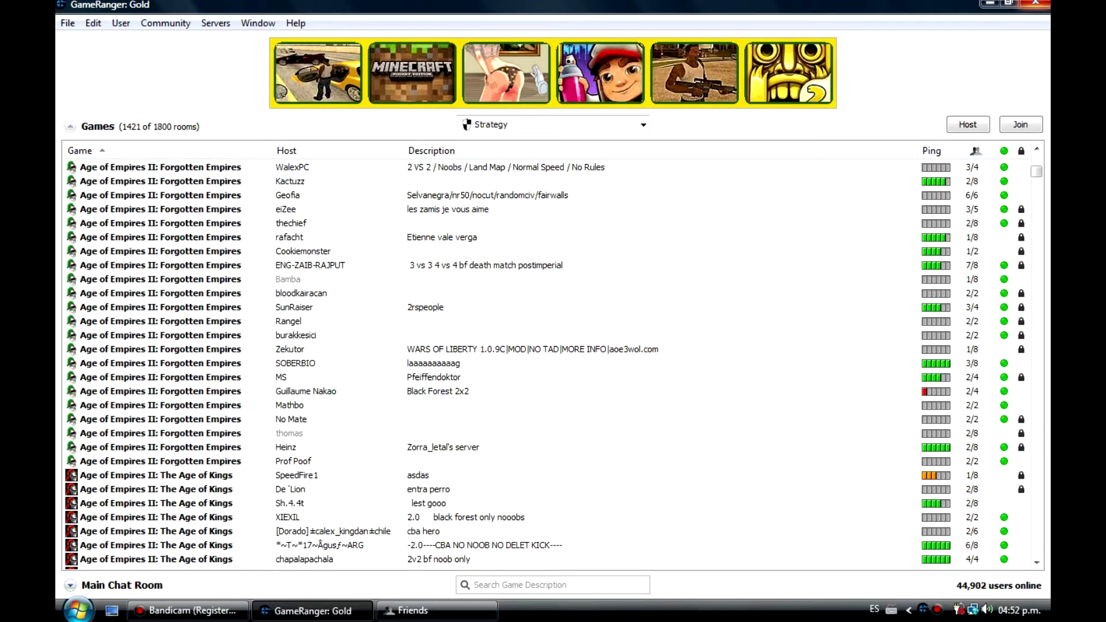
{"action": "key", "text": "super+d"}
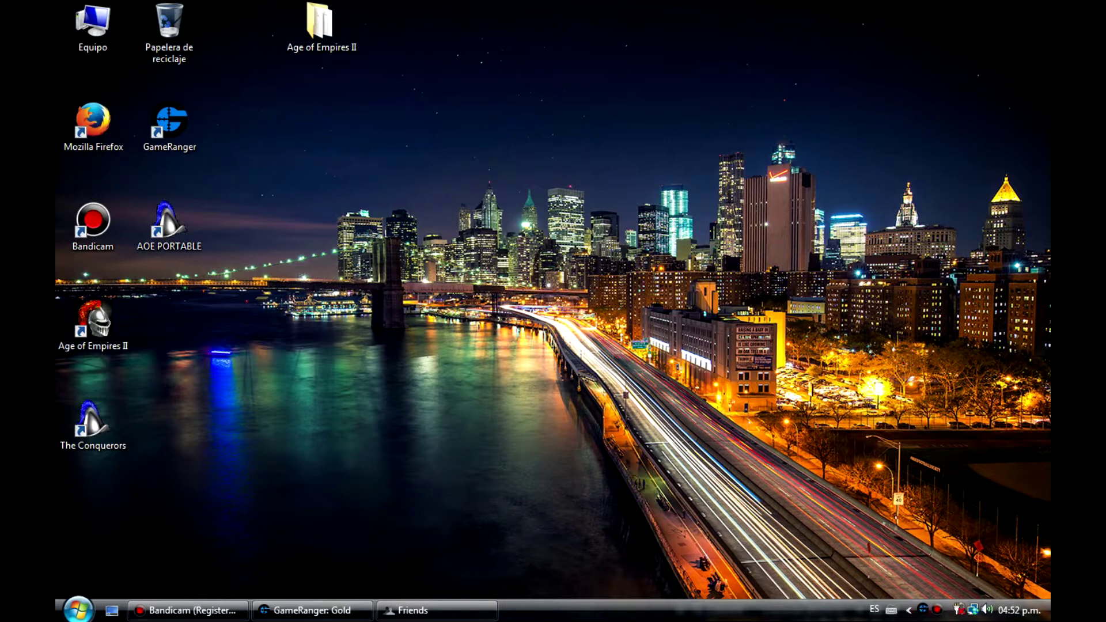
Step: Move the Age of Empires II folder on the desktop to just below the AOE PORTABLE shortcut
{"action": "left_click_drag", "start_coordinate": [153, 178], "coordinate": [629, 318]}
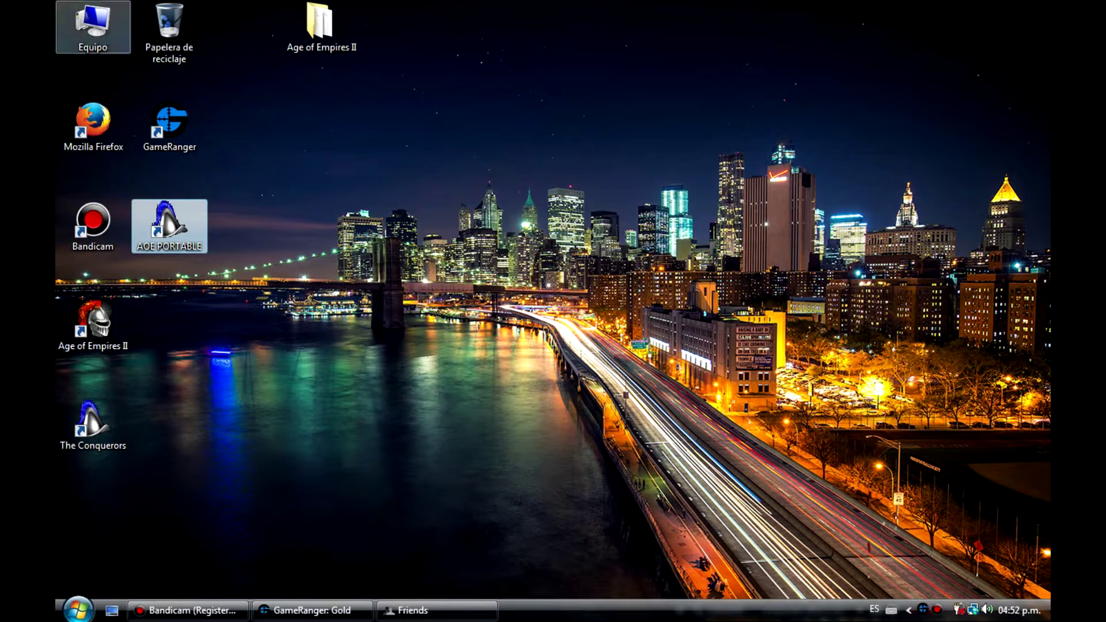
{"action": "left_click_drag", "start_coordinate": [320, 26], "coordinate": [173, 316]}
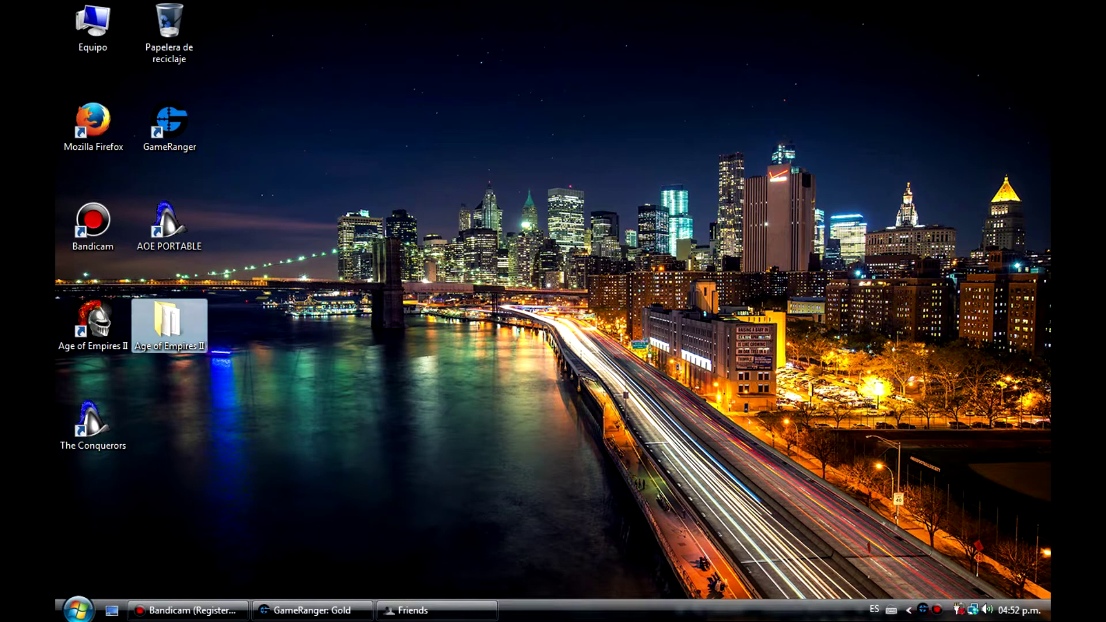